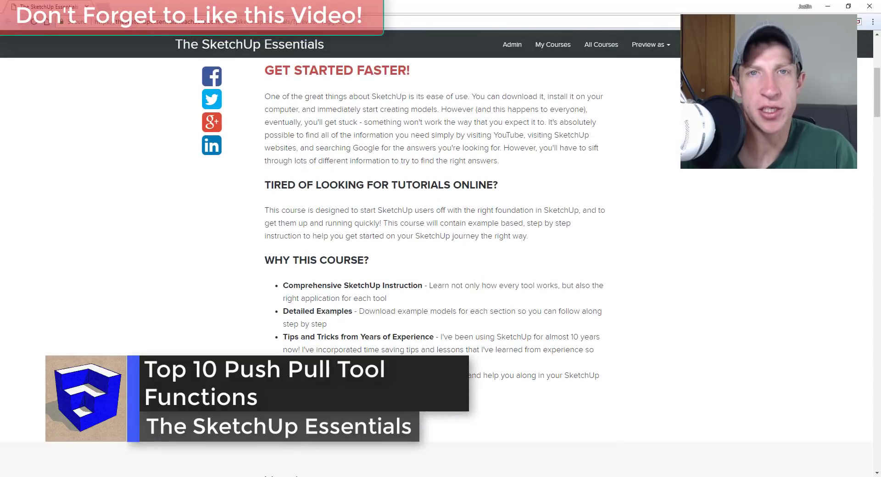
Step: Look through The SketchUp Essentials course page, from the course reasons and audience to the modeling, terrain, rendering and extensions topics
scroll(198, 339, "down", 7)
scroll(199, 339, "down", 2)
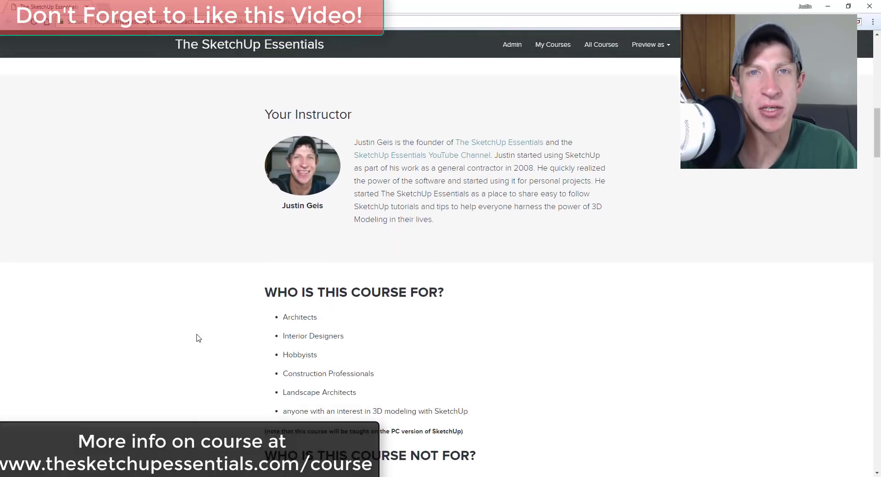
scroll(198, 335, "down", 4)
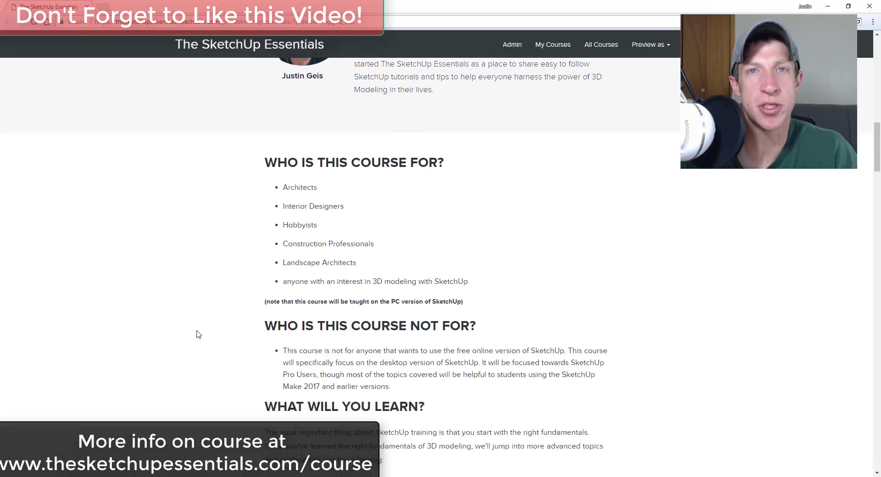
scroll(260, 304, "down", 6)
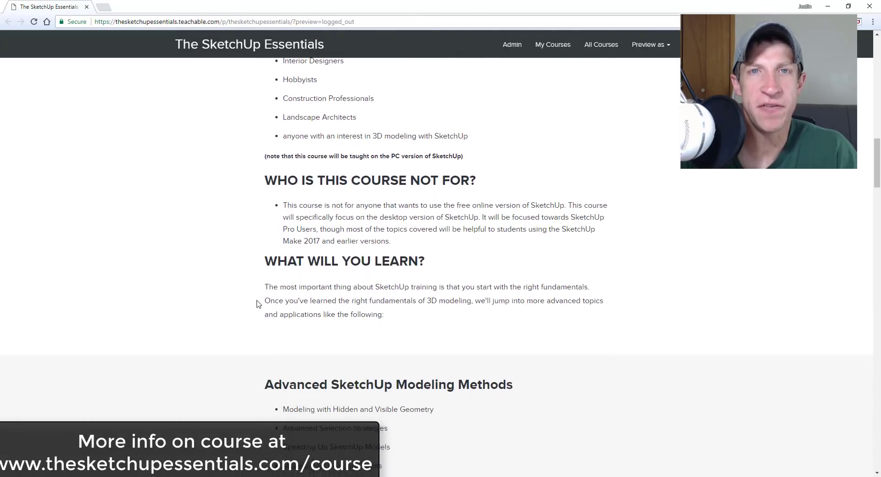
scroll(253, 303, "down", 2)
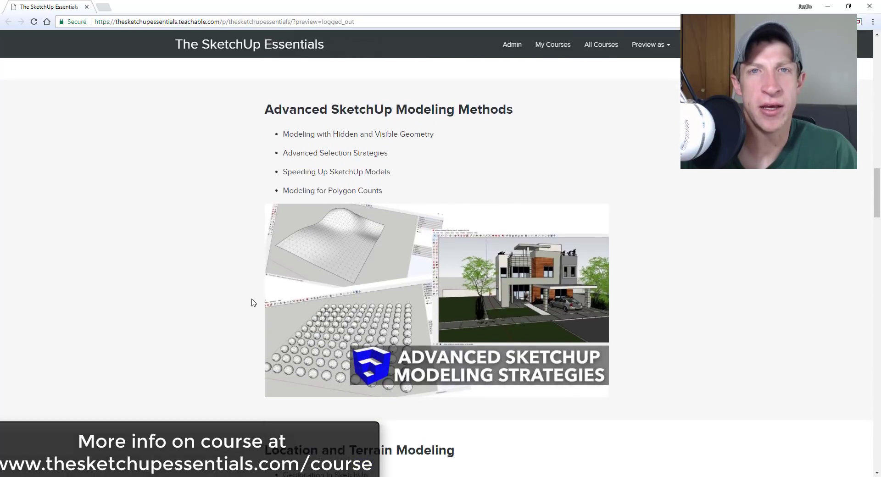
scroll(264, 257, "down", 6)
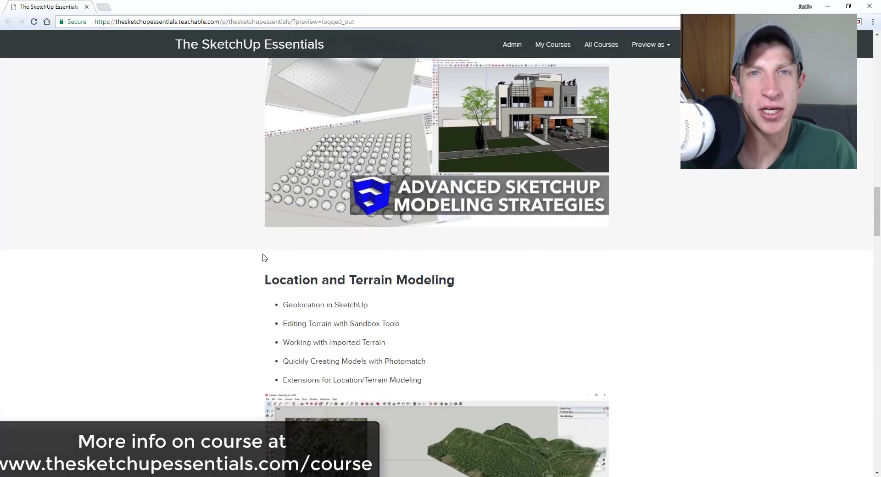
scroll(265, 258, "down", 2)
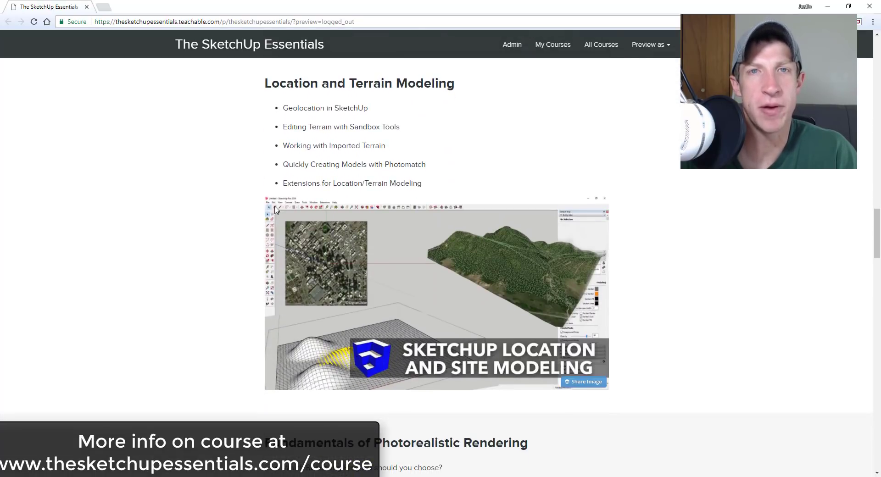
scroll(270, 201, "down", 5)
scroll(265, 212, "down", 2)
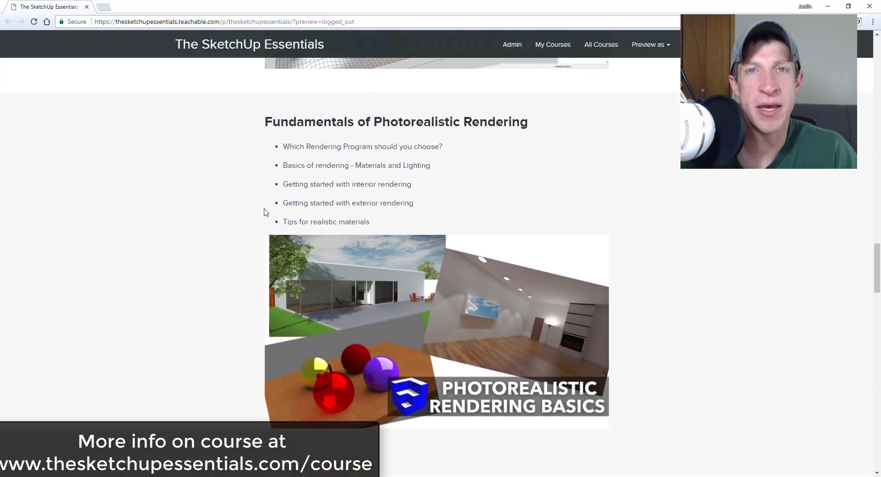
scroll(270, 215, "down", 9)
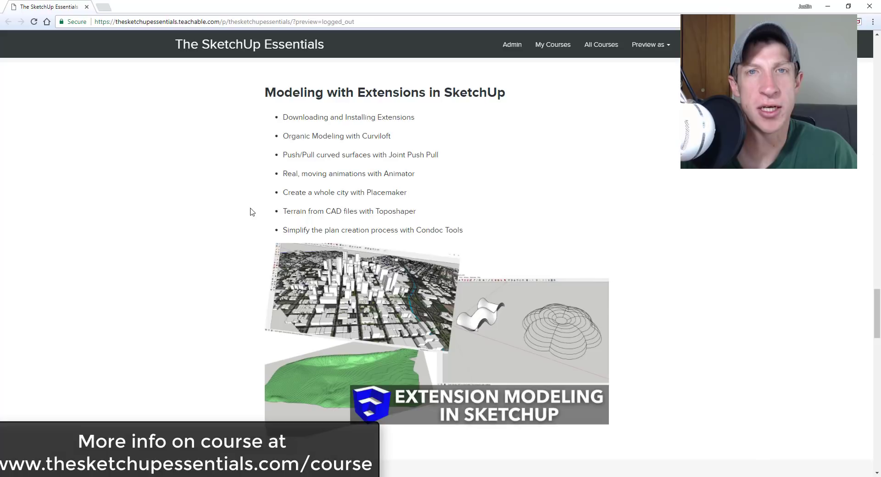
scroll(255, 211, "down", 4)
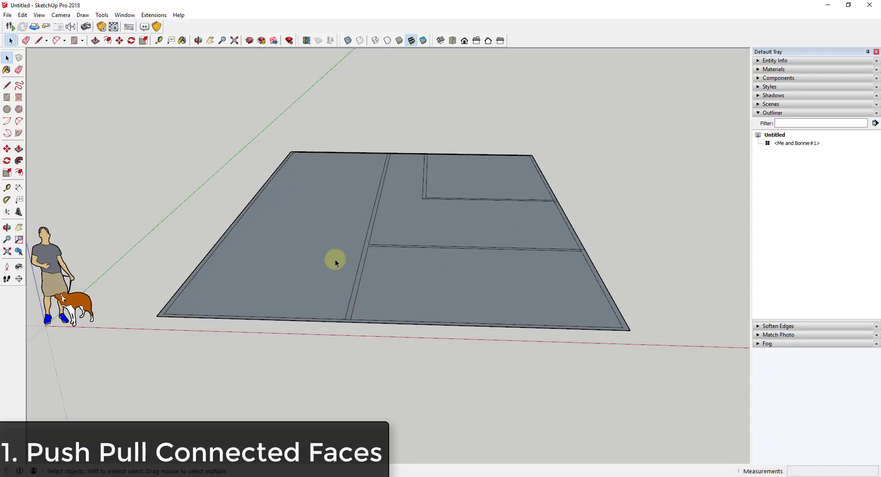
Step: Select the entire flat floor plan and reverse its faces
scroll(335, 259, "down", 3)
scroll(325, 250, "up", 3)
mouse_move(211, 136)
left_mouse_down()
mouse_move(367, 306)
mouse_move(627, 352)
left_mouse_up()
right_click(421, 225)
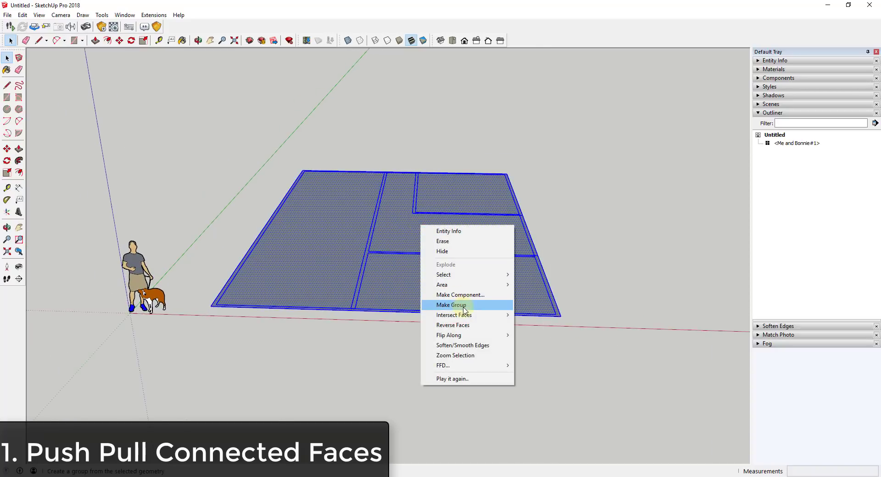
left_click(471, 326)
scroll(380, 320, "up", 3)
left_click(395, 338)
Step: Try to raise the connected central interior wall footprint about 4' 1" with Push/Pull
middle_click_drag(446, 234, 448, 250)
key("p")
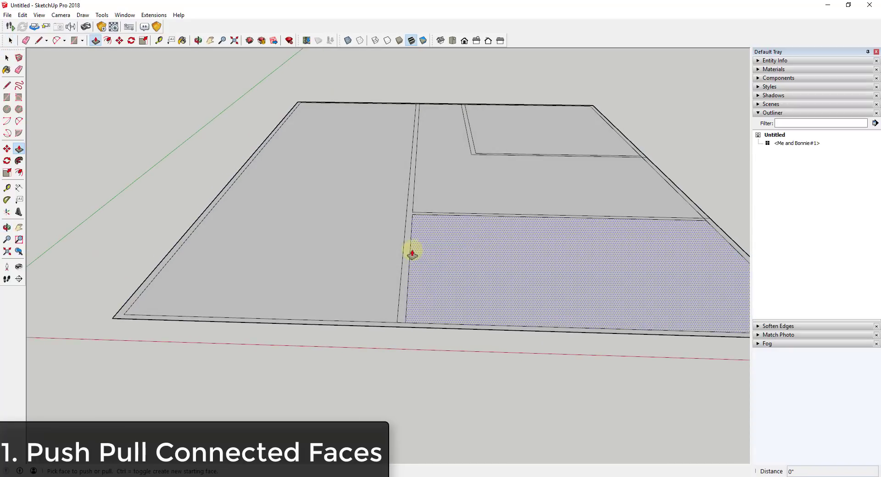
left_click_drag(407, 256, 407, 163)
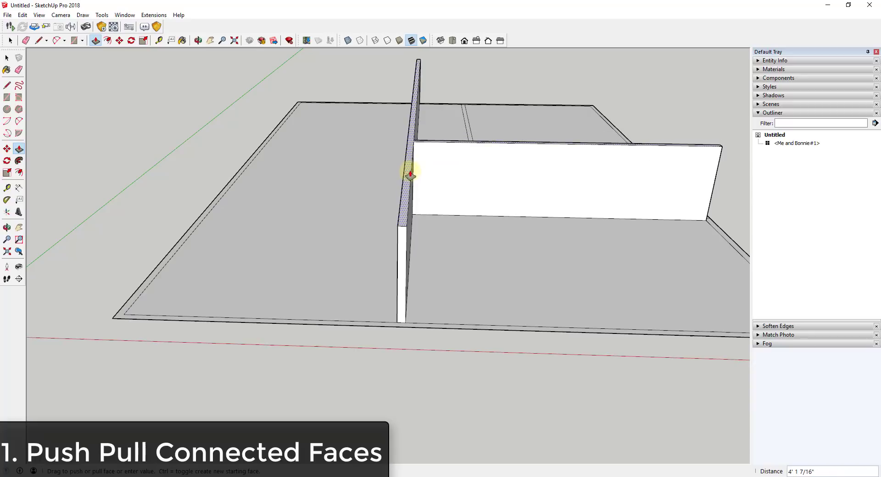
key("space")
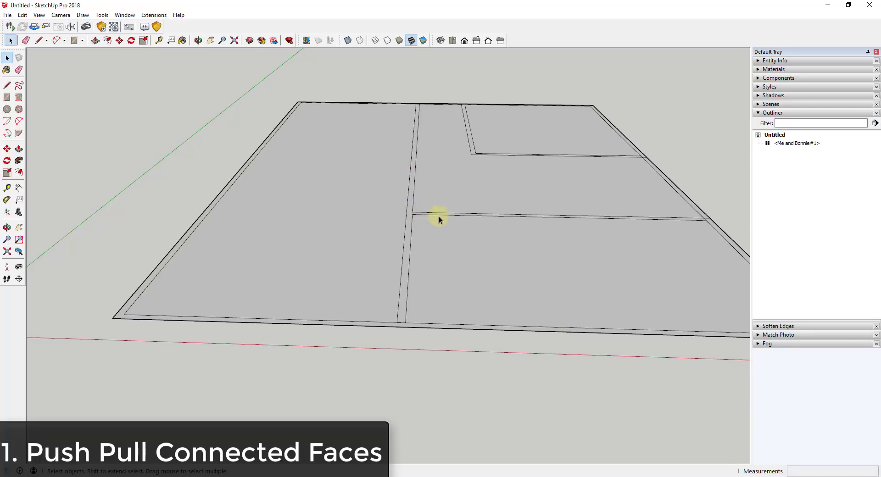
Step: Erase the short edges separating the two crosswise interior wall footprints from the exterior side wall
scroll(406, 304, "up", 1)
left_click(401, 303)
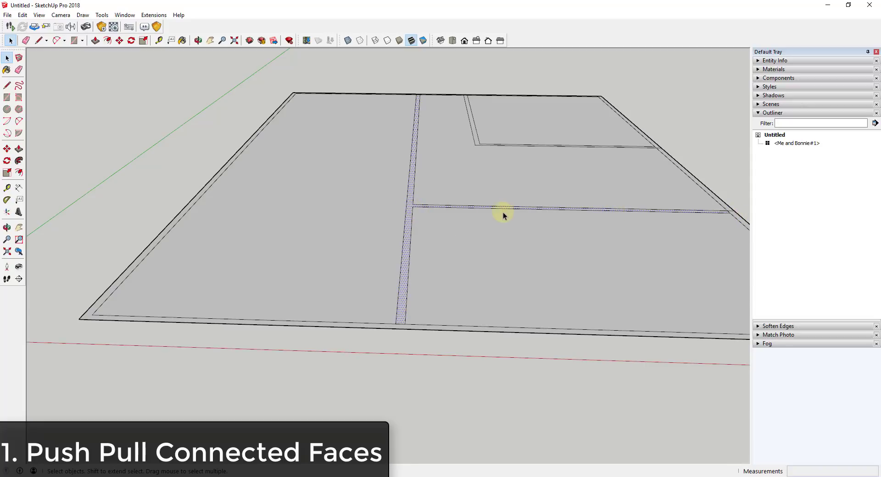
key("e")
middle_click_drag(409, 245, 580, 207)
scroll(618, 223, "up", 5)
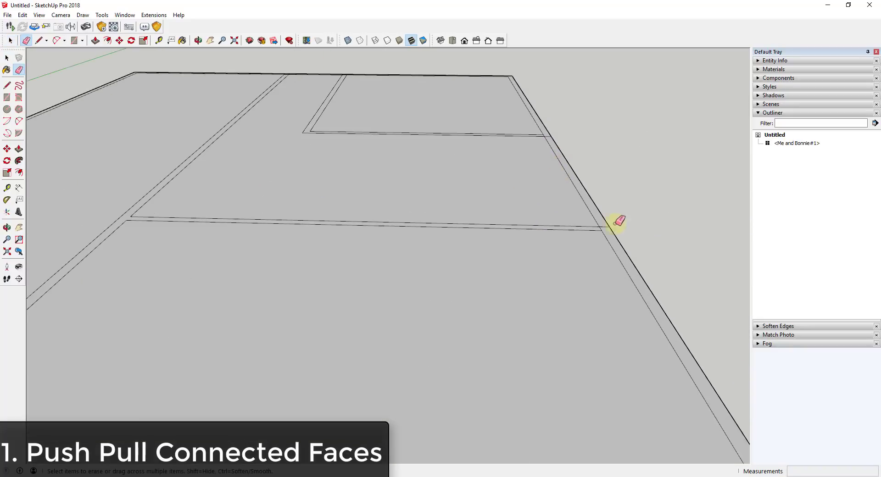
scroll(617, 222, "up", 2)
scroll(609, 225, "down", 5)
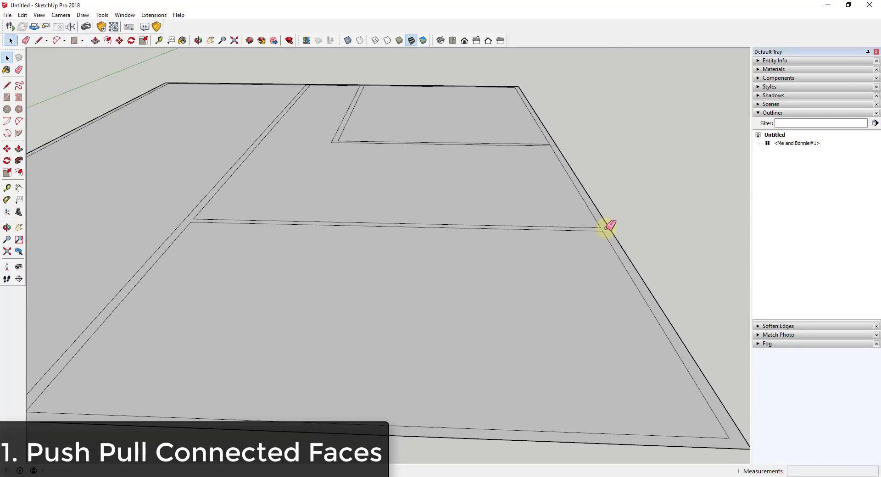
middle_click_drag(606, 230, 555, 137)
scroll(550, 158, "up", 3)
left_click(545, 153)
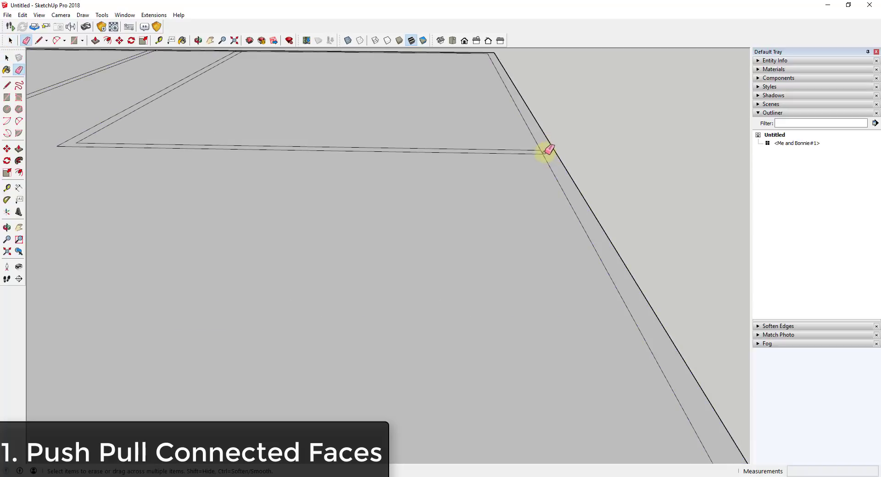
Step: Erase the edges separating the interior walls from the back exterior wall, and push/pull the connected wall footprint up into full walls
scroll(491, 248, "down", 3)
middle_click_drag(482, 258, 304, 115)
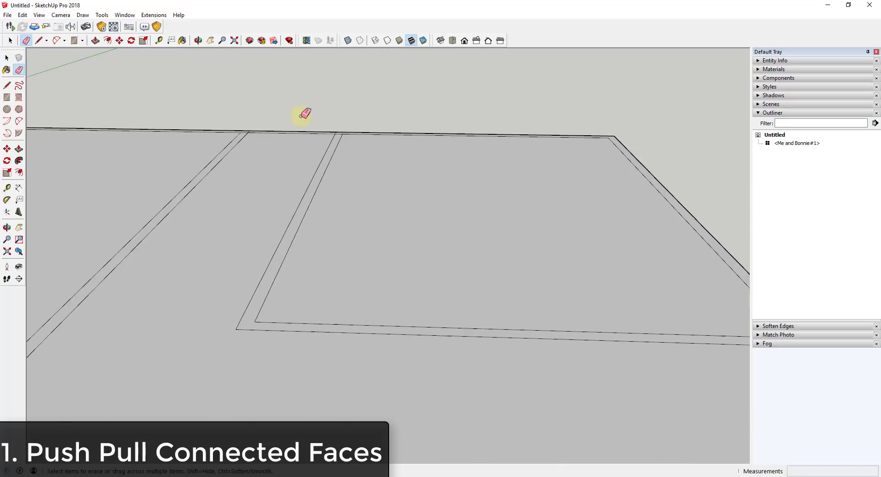
scroll(344, 126, "up", 3)
left_click(328, 135)
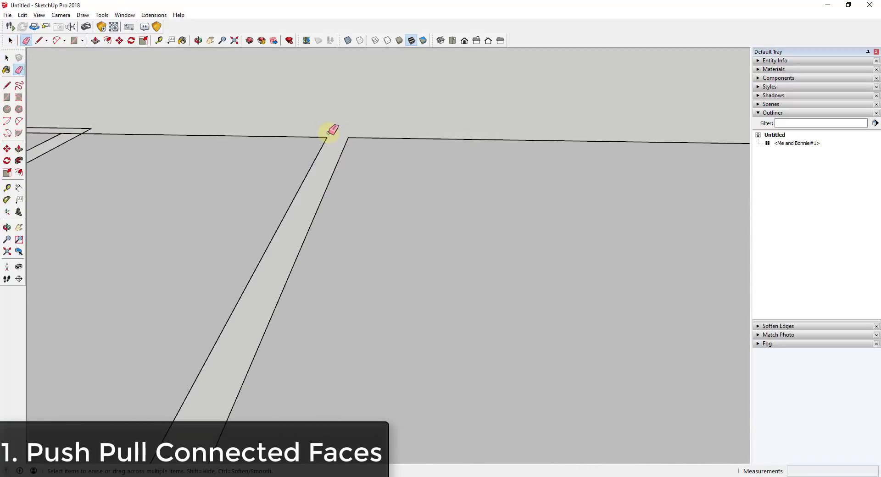
middle_click_drag(334, 134, 193, 140)
scroll(256, 157, "down", 5)
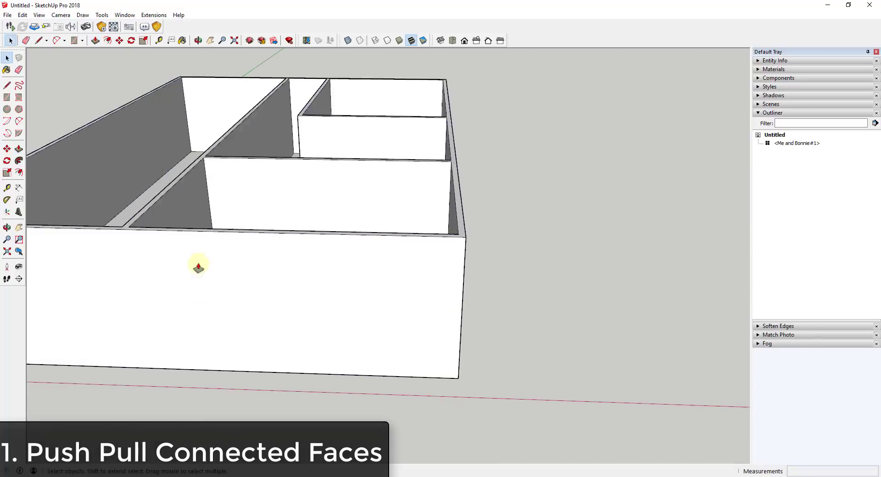
Step: Place two horizontal guides across the front exterior wall with Tape Measure to mark the window sill and head heights
middle_click_drag(197, 266, 417, 296)
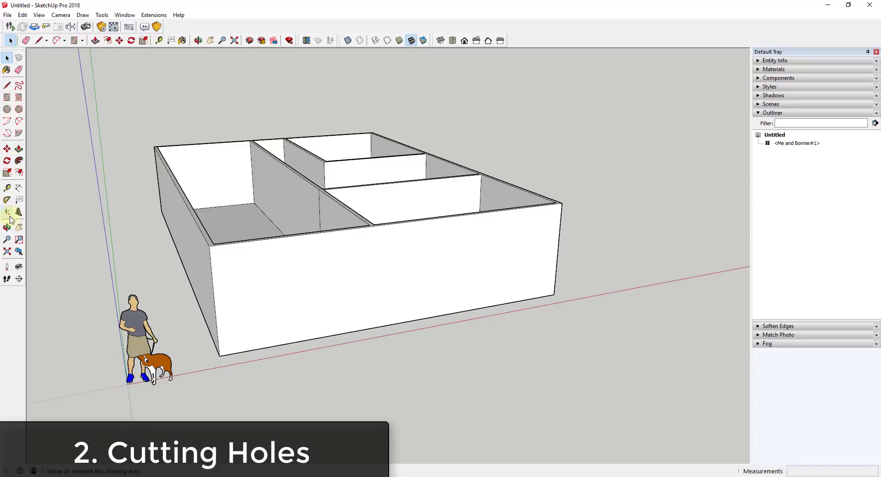
left_click(7, 188)
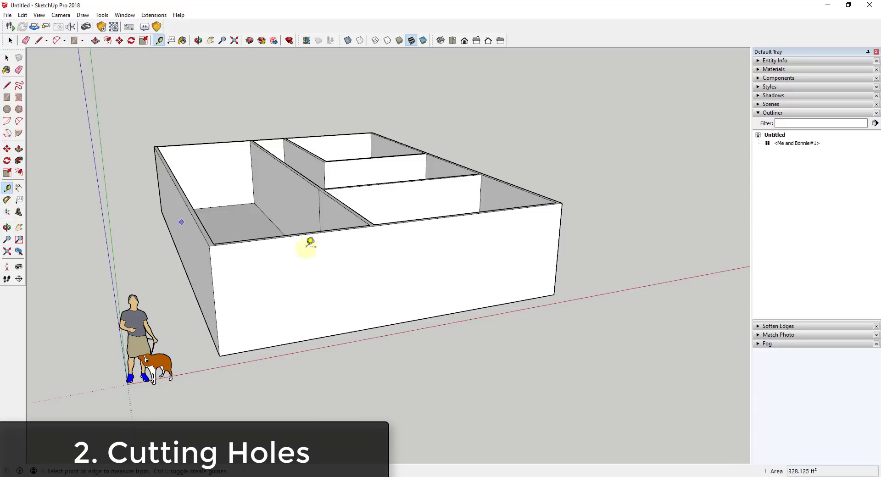
left_click(489, 306)
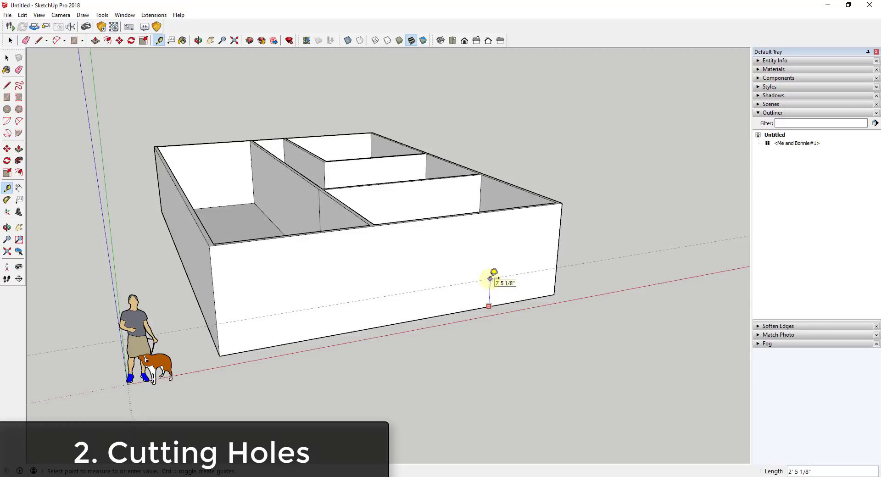
left_click(496, 222)
Step: Draw a 4' tall window rectangle between the two guides near the far end of the front wall
key("r")
left_click(508, 223)
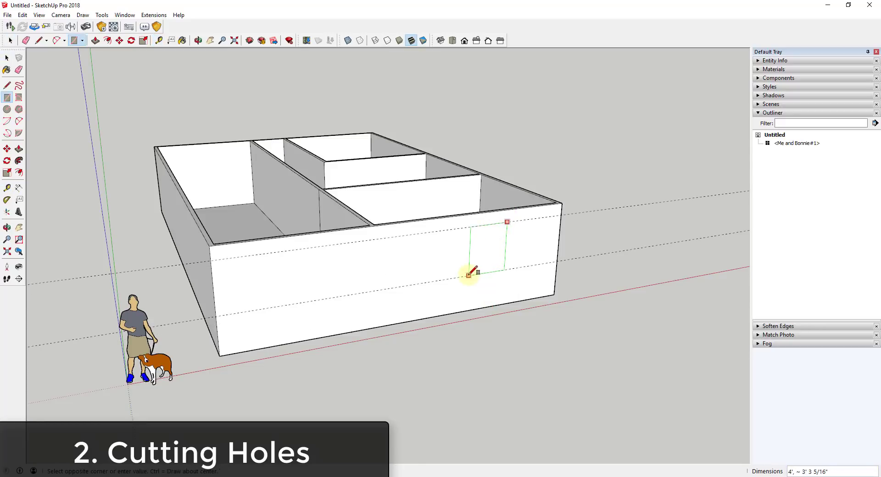
left_click(461, 274)
scroll(461, 264, "up", 3)
middle_click_drag(482, 246, 522, 286)
key("space")
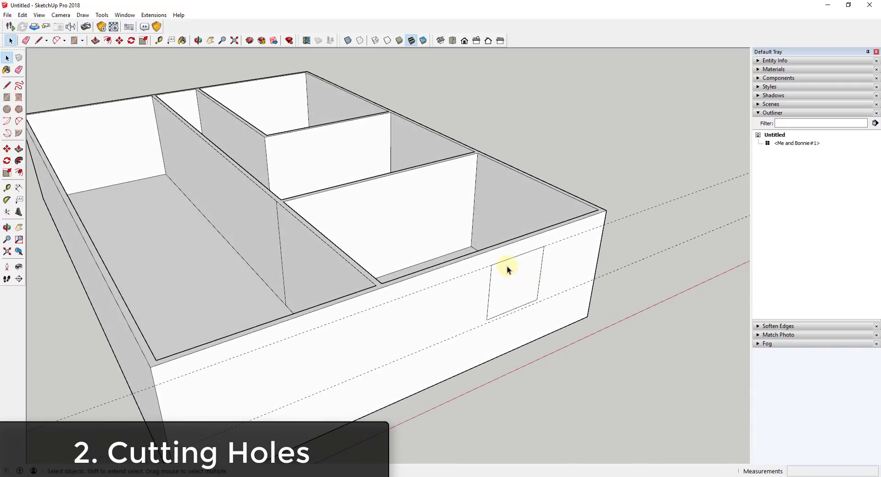
Step: Push the window rectangle 4" inward through the front wall's thickness to cut an opening
middle_click_drag(511, 275, 559, 240)
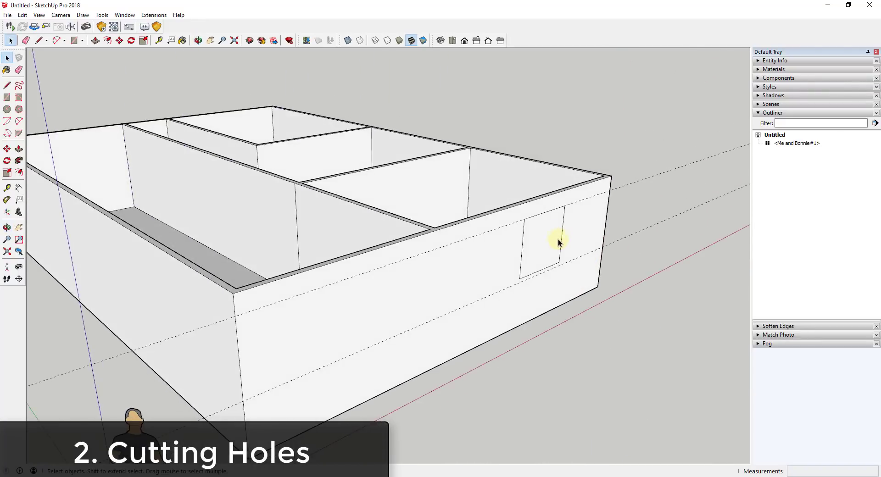
scroll(550, 239, "up", 2)
key("p")
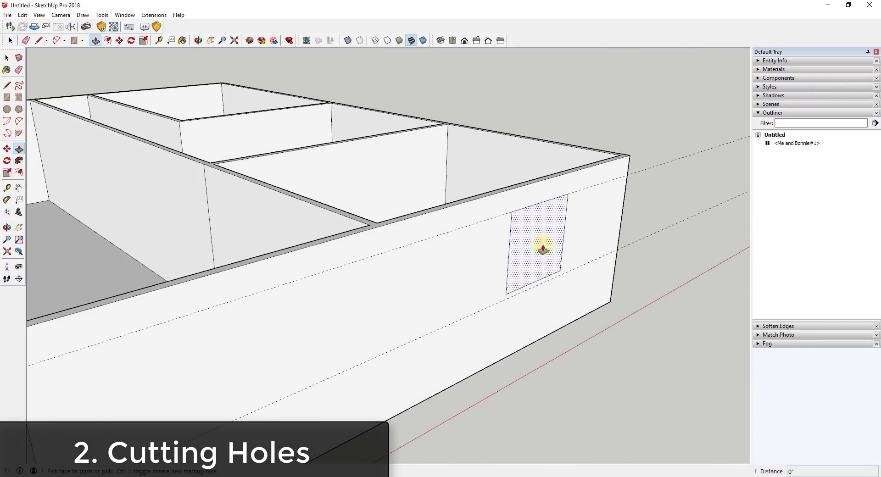
left_click(543, 249)
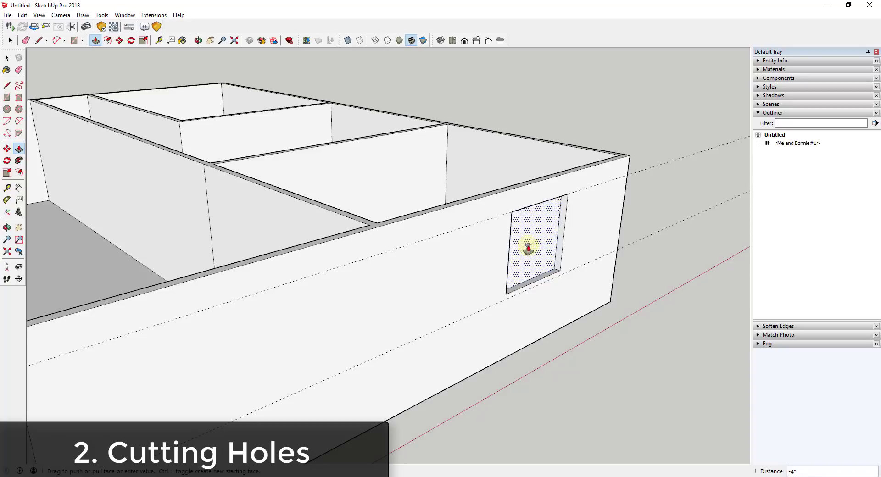
left_click(529, 252)
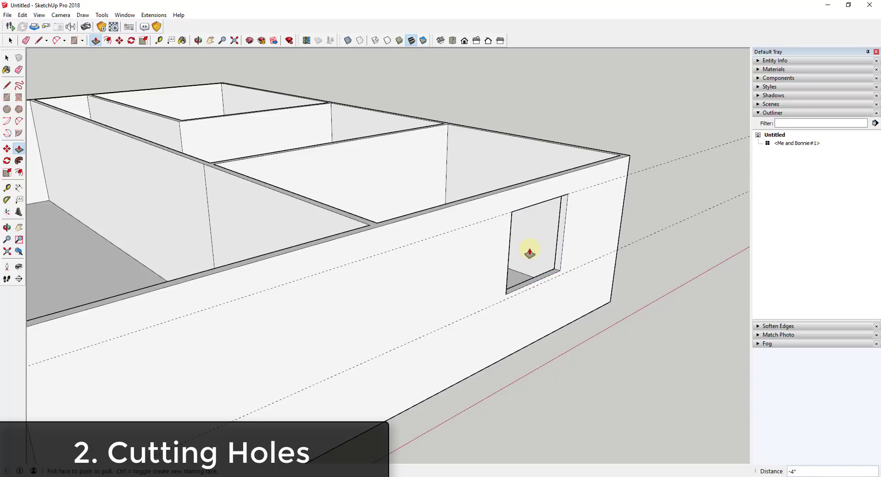
middle_click_drag(588, 220, 504, 217)
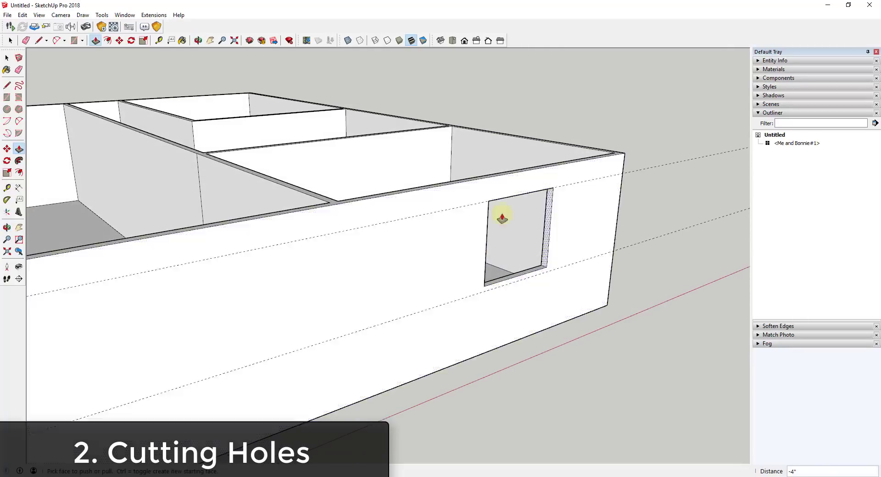
Step: Draw a second window rectangle, 4' by 4', between the guides near the front wall's corner closest to the scale figure
scroll(569, 215, "down", 6)
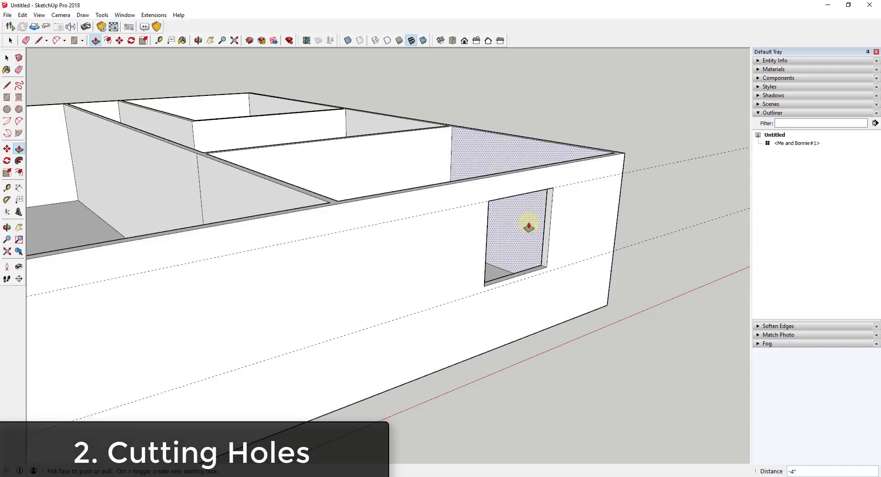
key("r")
scroll(459, 234, "up", 2)
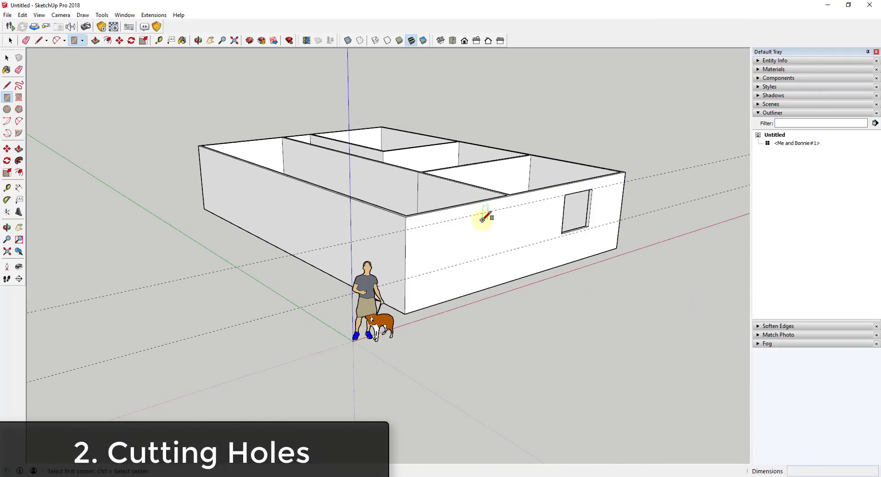
left_click(482, 212)
left_click(445, 268)
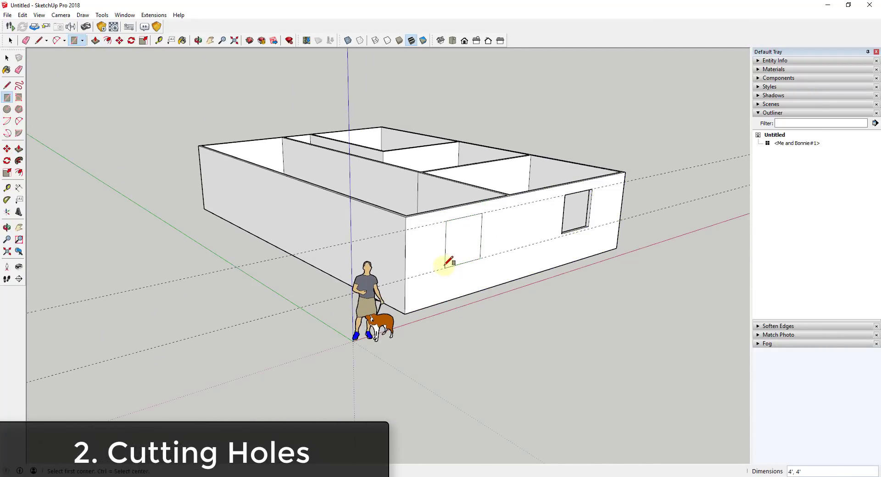
key("space")
Step: Cut the second window opening by pushing its rectangle 4" inward through the wall
key("p")
left_click(459, 250)
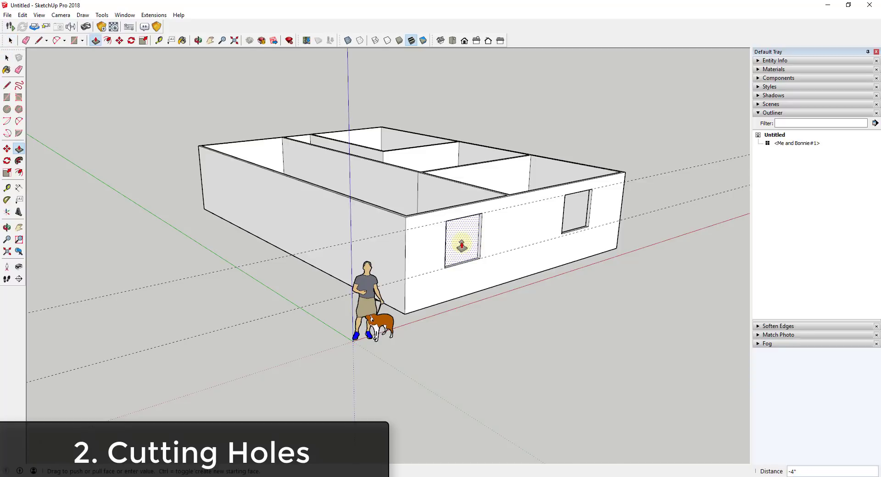
left_click(459, 236)
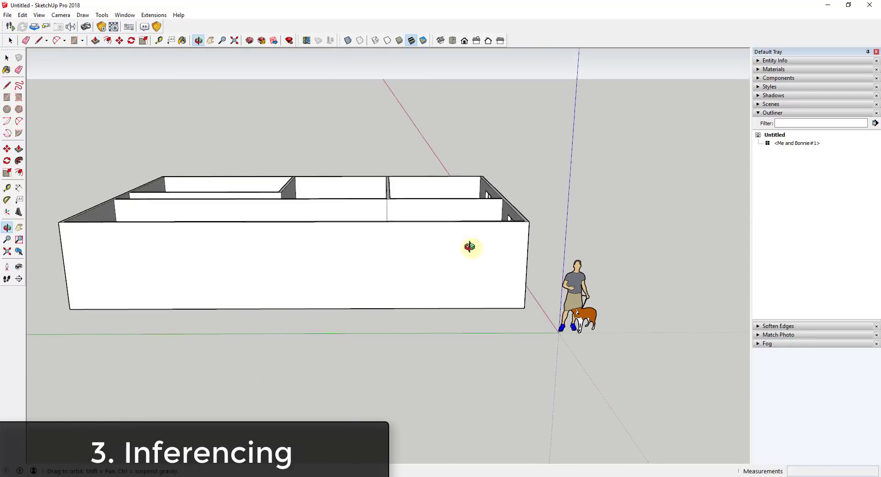
Step: Draw a door rectangle about 6' 6" tall on the long side wall, starting on its bottom edge near the scale figure's end
key("space")
key("r")
left_click(468, 308)
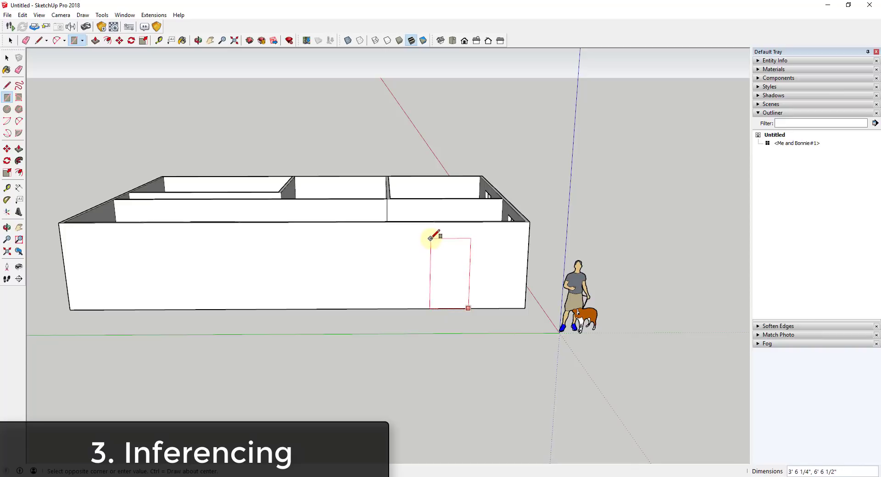
left_click(427, 238)
key("space")
Step: Push the door rectangle 4" through the wall to cut the doorway, inferring the depth from the interior floor face
scroll(448, 255, "up", 2)
middle_click_drag(427, 250, 543, 267)
key("p")
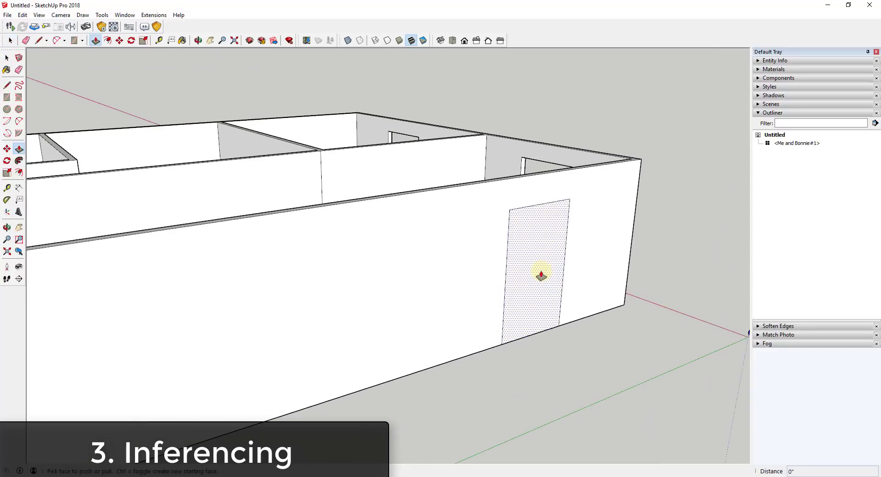
mouse_move(545, 255)
left_mouse_down()
mouse_move(545, 271)
mouse_move(532, 267)
mouse_move(541, 239)
left_mouse_up()
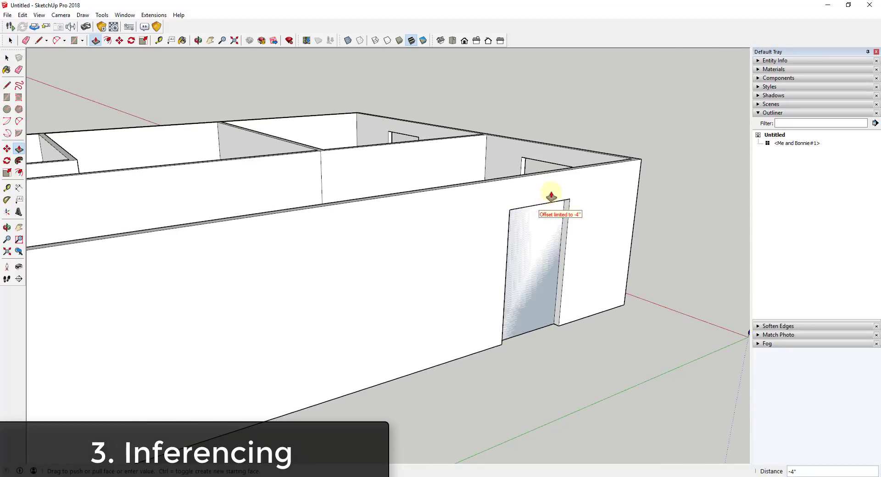
middle_click_drag(541, 185, 560, 234)
left_click_drag(696, 223, 449, 266)
left_click_drag(401, 286, 479, 253)
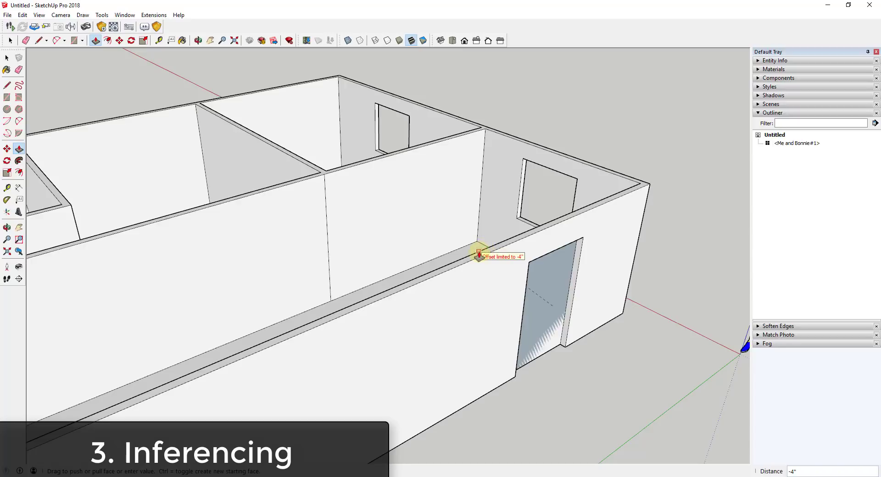
left_click_drag(474, 255, 473, 252)
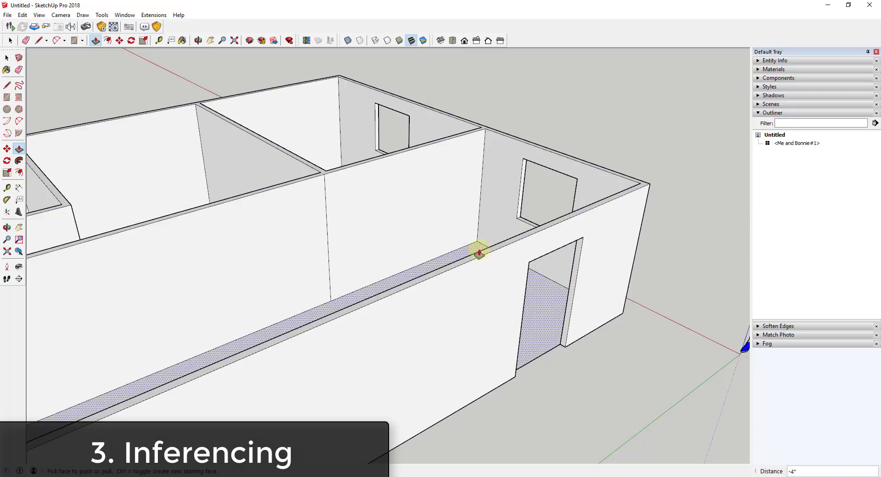
Step: Draw a small rectangle on the ground outside the doorway wall
scroll(514, 241, "down", 6)
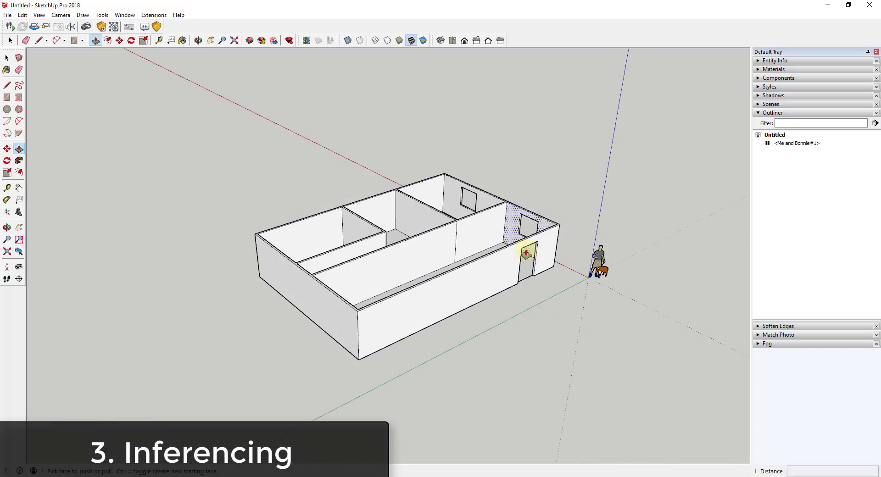
middle_click_drag(575, 264, 583, 300)
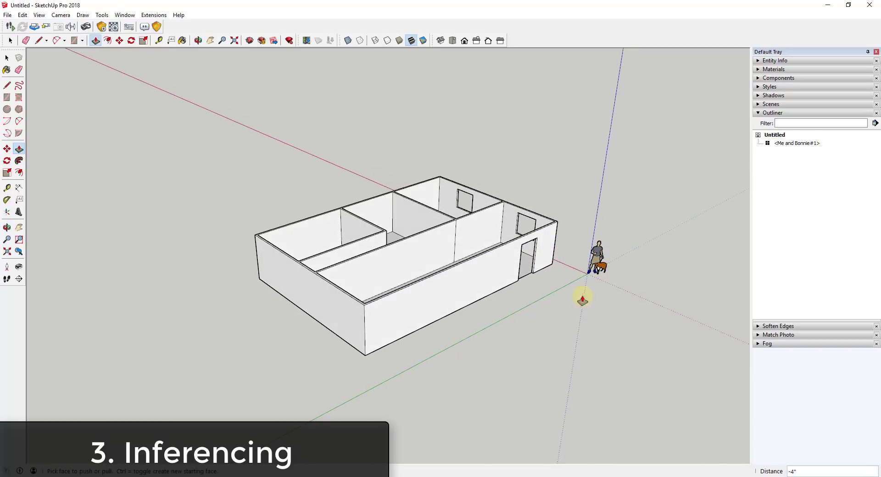
key("r")
left_click(516, 342)
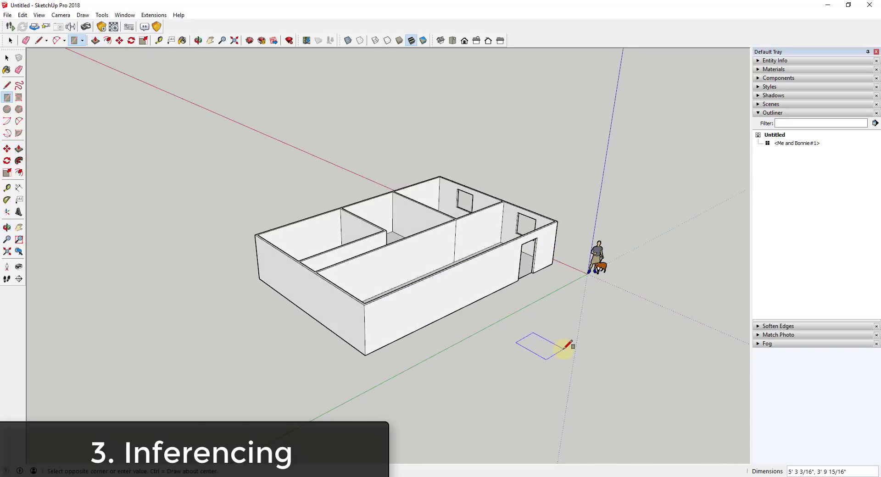
left_click(570, 339)
key("space")
Step: Draw a second, larger rectangle beside the first one on the ground and pull it up into a box
middle_click_drag(629, 344, 540, 327)
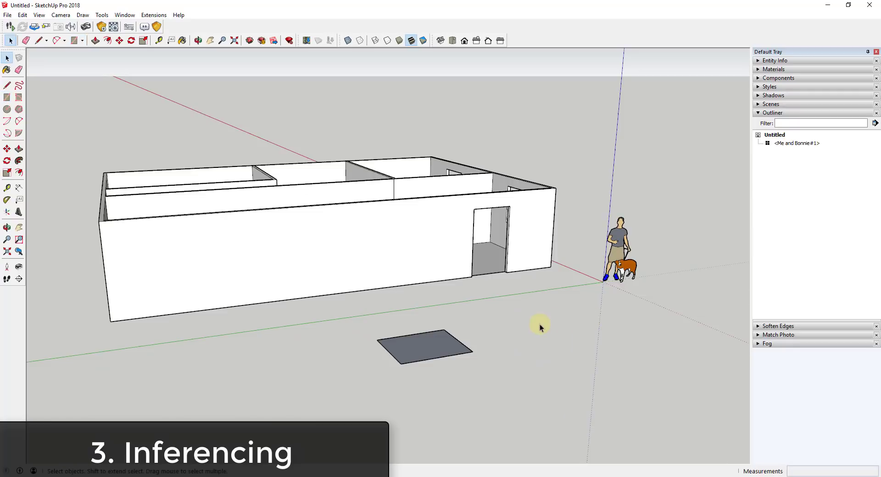
key("l")
left_click(515, 342)
key("r")
left_click(517, 350)
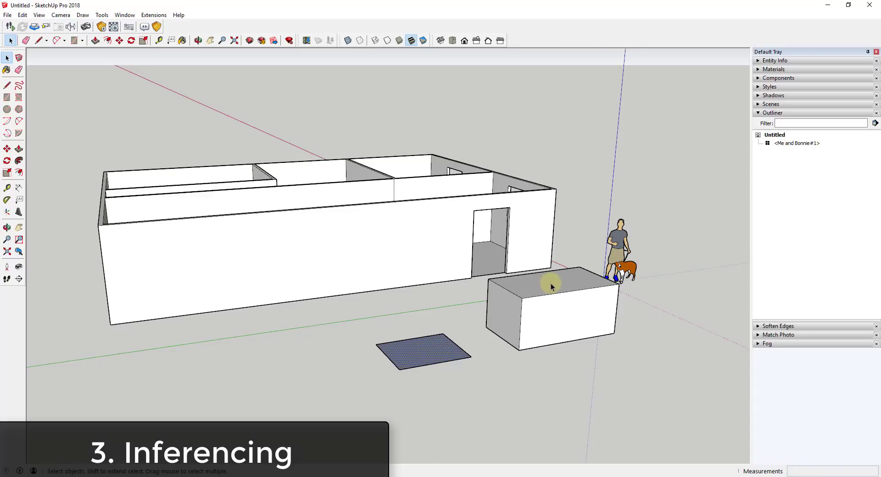
Step: Pull the small ground rectangle up about 3' 11", inferring its height from the top face of the neighbouring box
key("p")
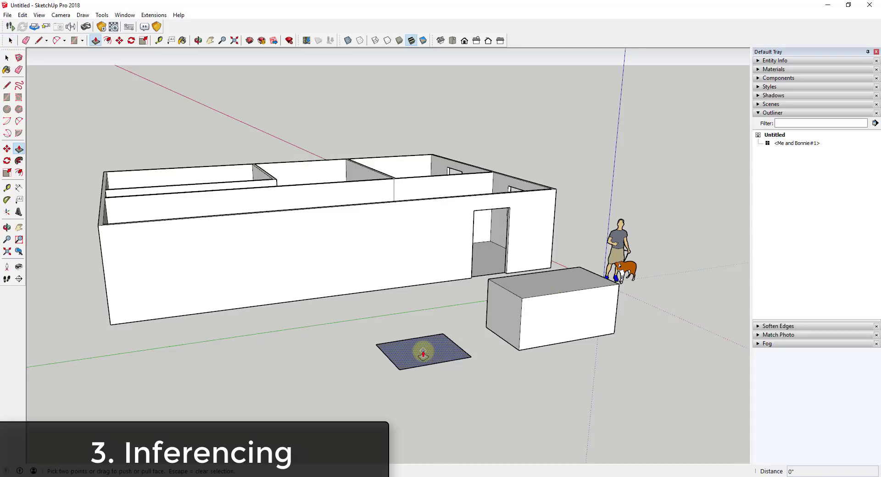
left_click(421, 352)
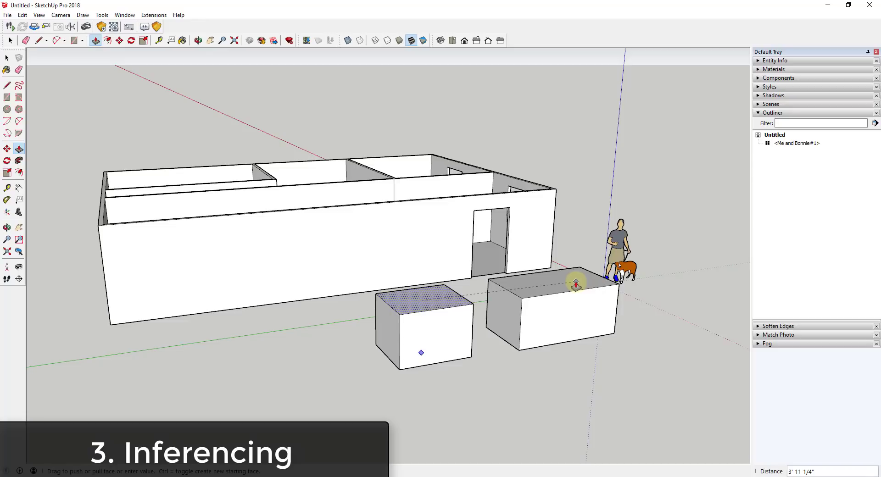
left_click(576, 285)
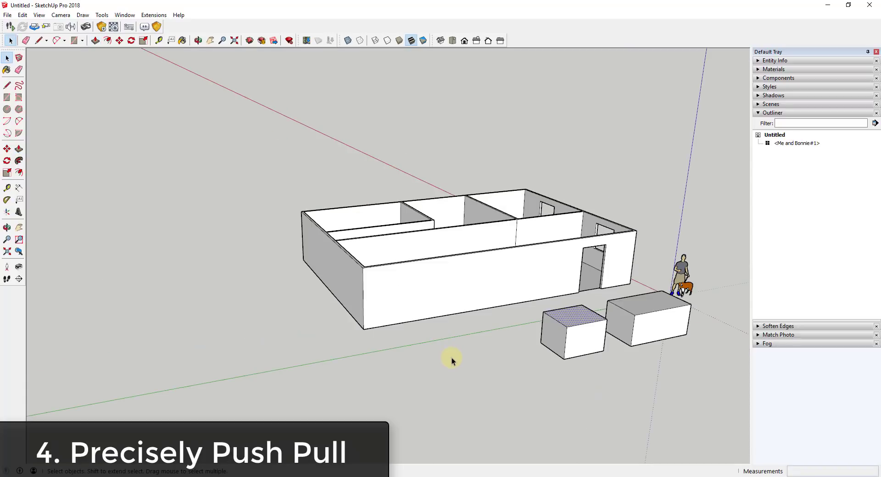
Step: Draw a circle on the ground in front of the long wall, to the side of the two boxes
key("r")
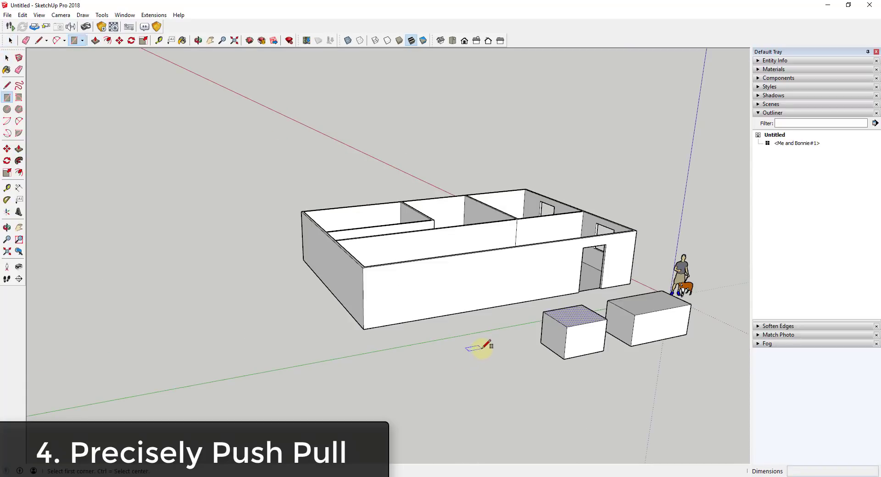
key("c")
left_click(457, 358)
left_click(474, 357)
key("p")
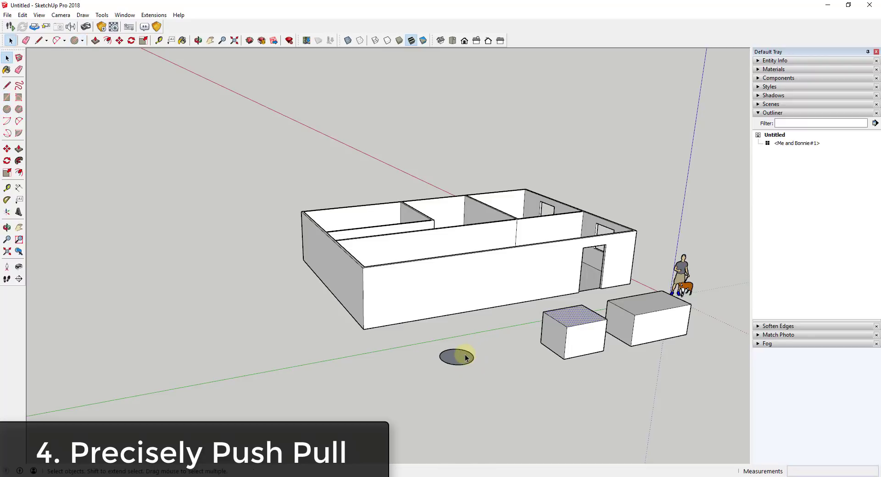
key("space")
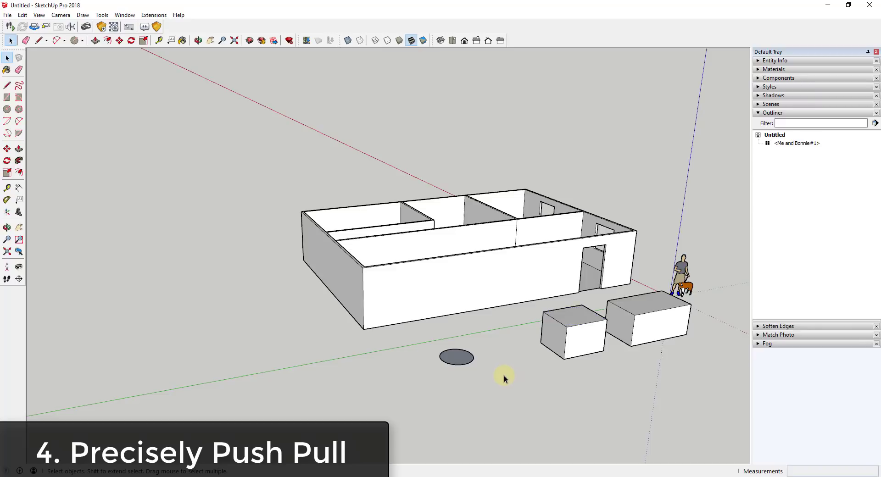
Step: Extrude the circle upward into a cylinder exactly 10' tall
scroll(447, 321, "up", 3)
key("p")
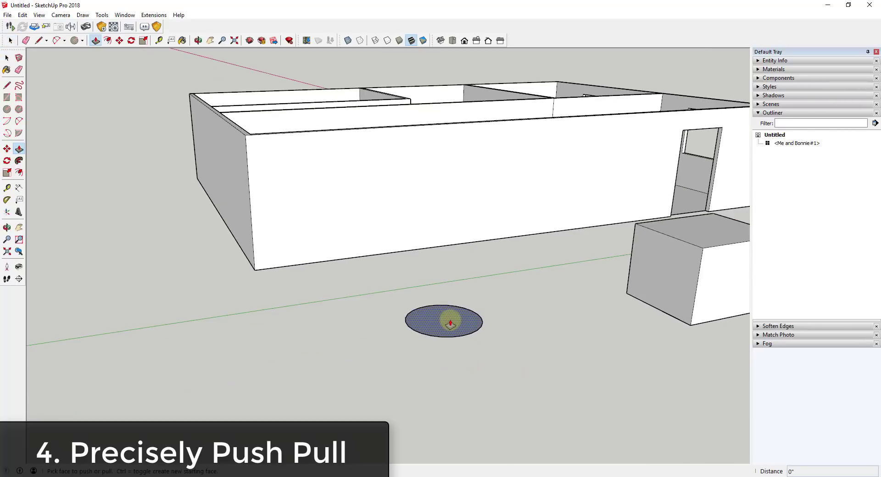
left_click(442, 327)
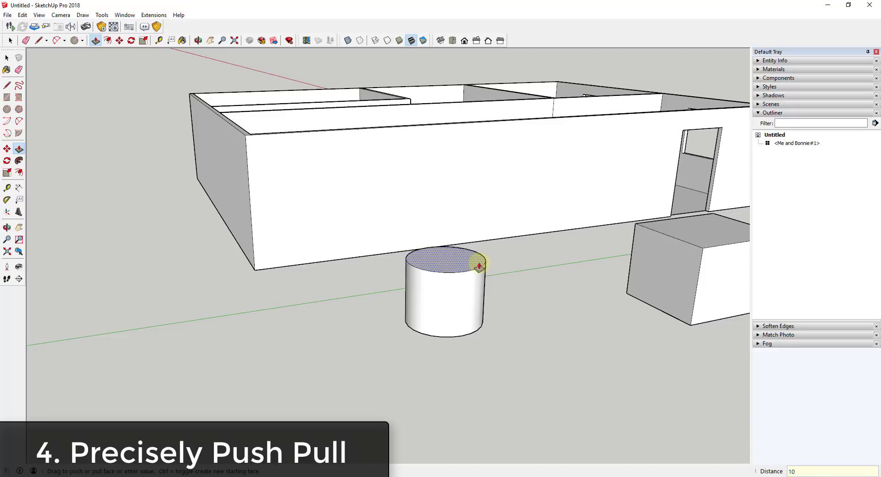
type("'")
key("Return")
key("space")
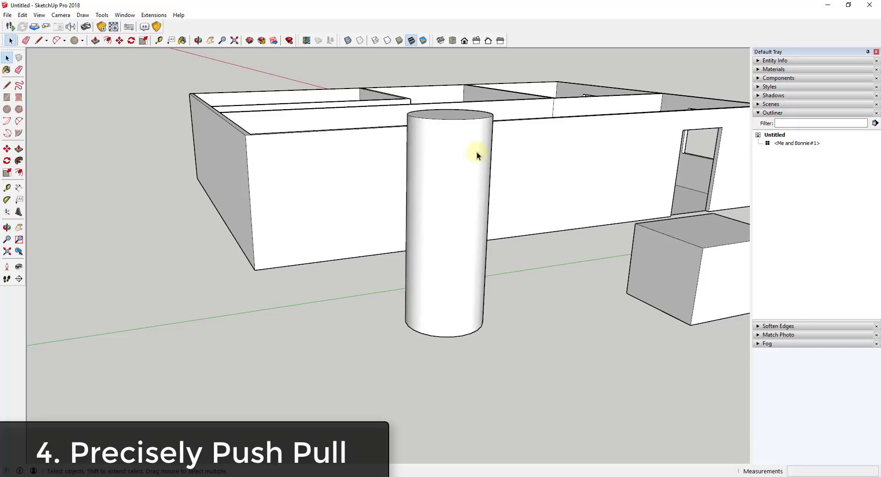
Step: Measure the cylinder's height from its bottom edge with the Tape Measure
left_click(157, 43)
left_click(452, 337)
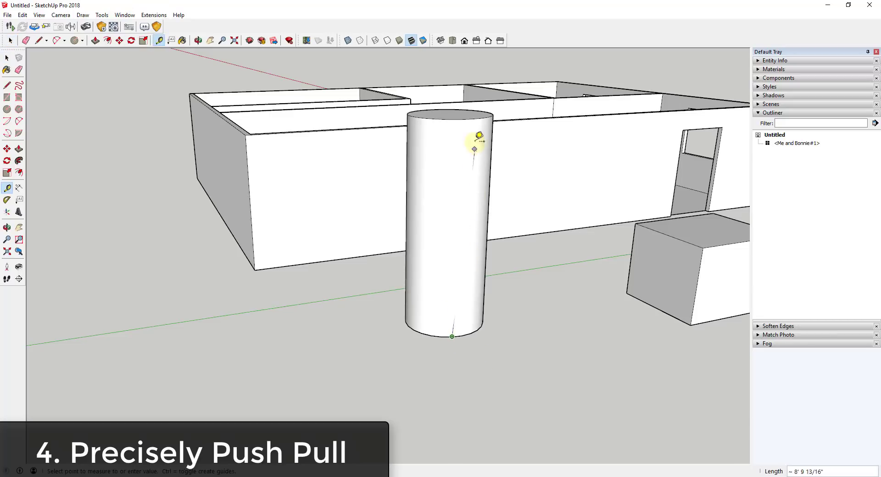
key("space")
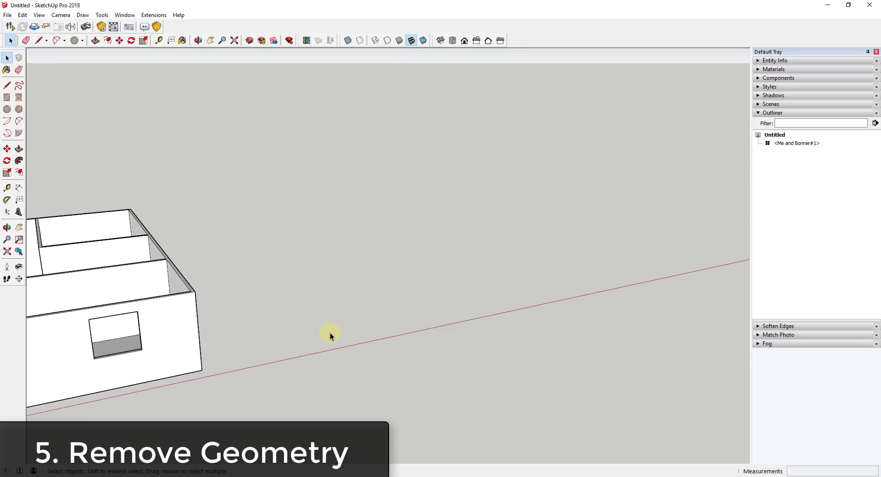
Step: Draw a large rectangle on the ground beyond the windowed end of the building and pull it up into a tall box
key("r")
left_click(347, 337)
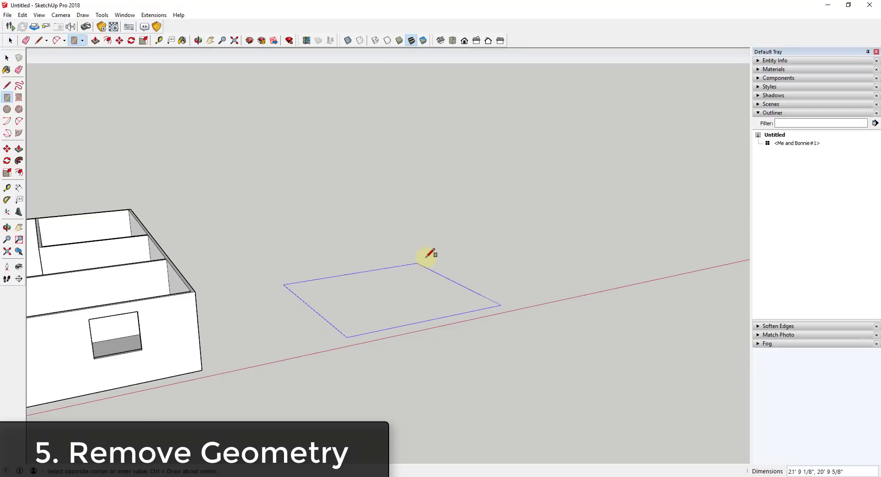
left_click(444, 236)
key("p")
left_click_drag(428, 286, 399, 125)
key("space")
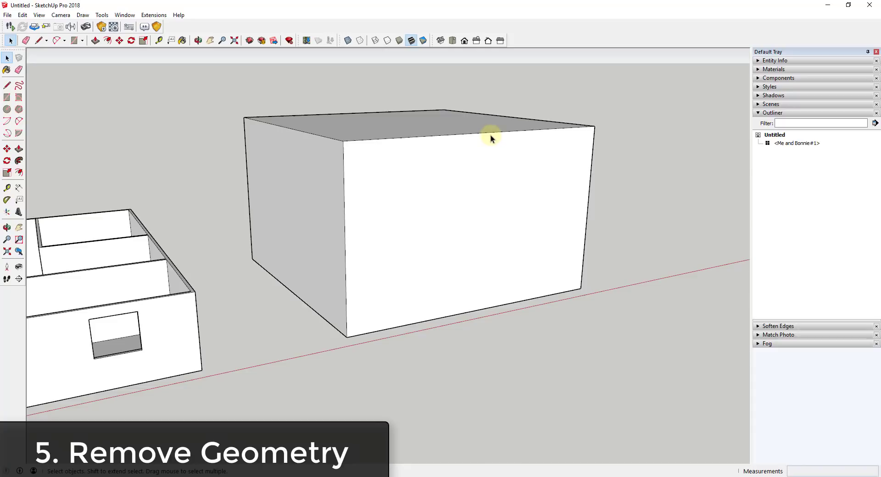
Step: Draw two lines on the box's front face, sloping from the middle of the top edge down to each vertical edge
key("l")
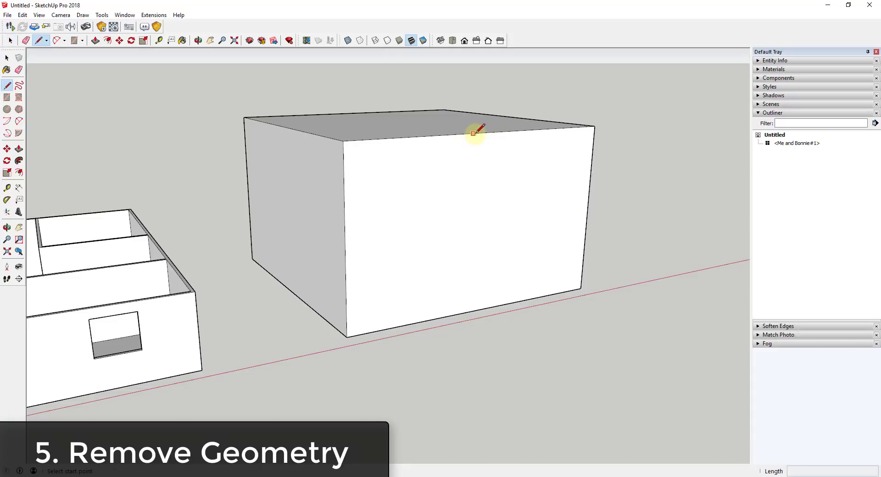
left_click(483, 132)
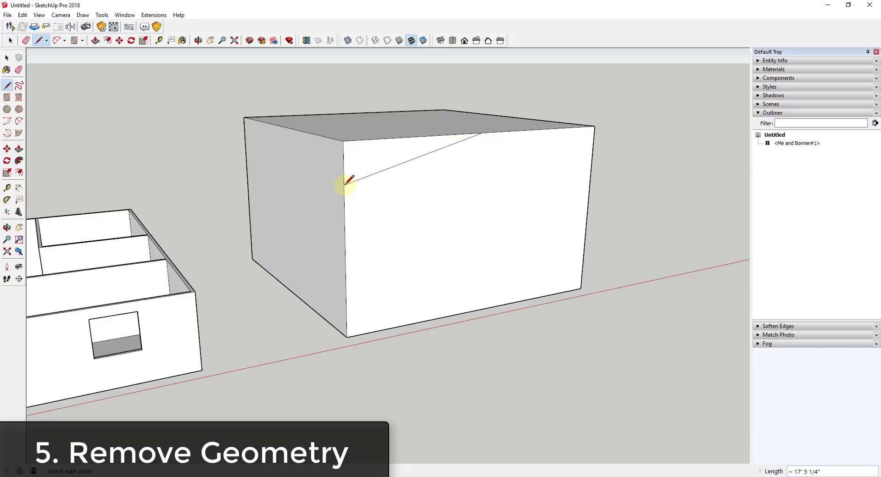
left_click(483, 133)
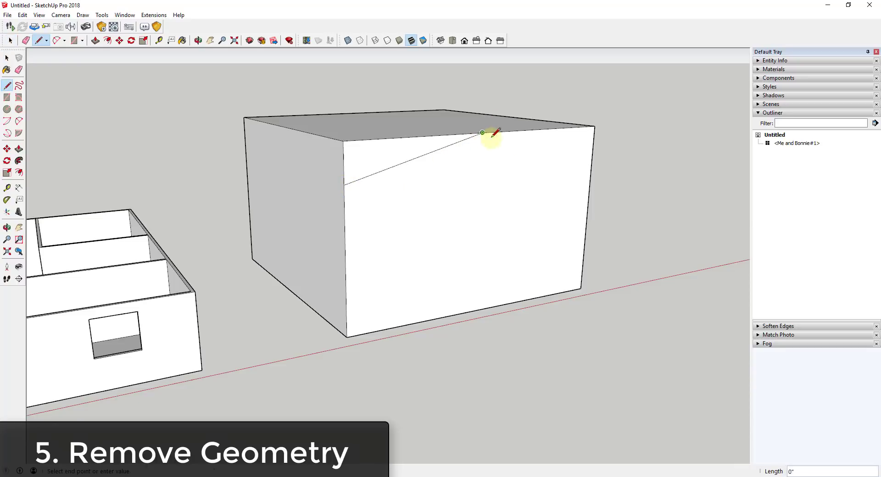
left_click(592, 162)
key("space")
Step: Push the first corner triangle back through the full depth of the box to remove that side of the roof
key("p")
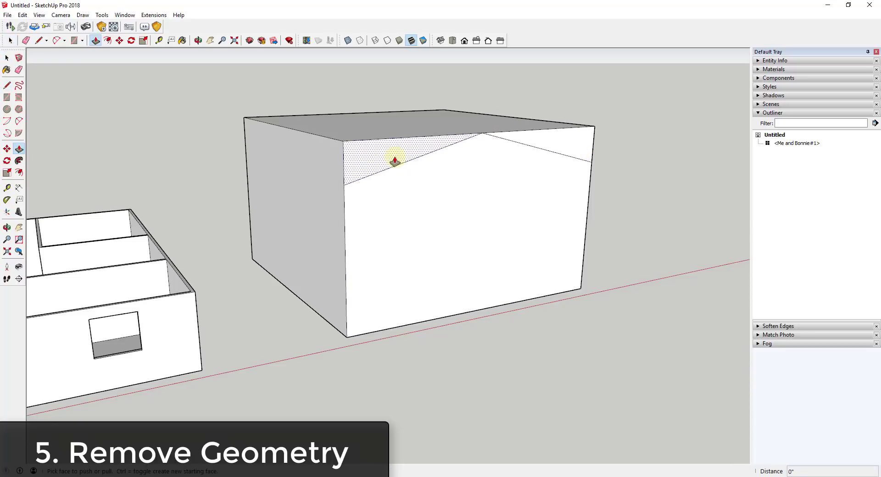
left_click(391, 158)
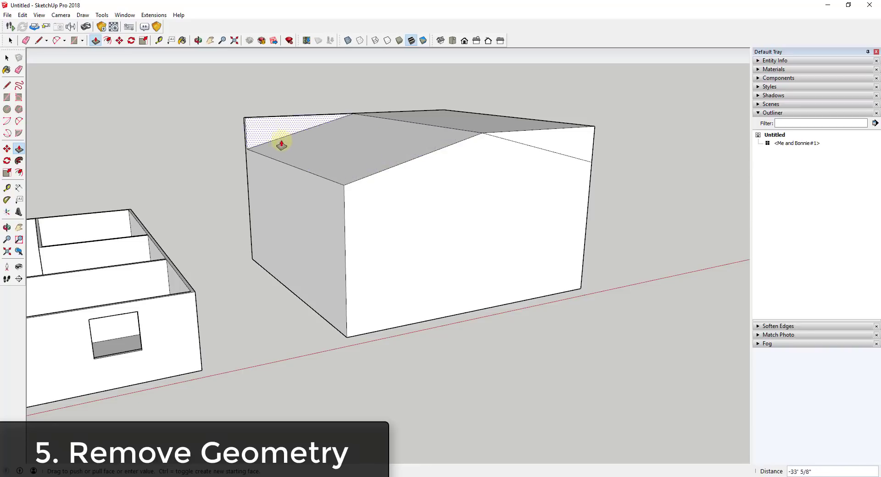
left_click(258, 148)
Step: Push the remaining corner triangle back about 33' 9" to the box's rear edge, completing the gable roof shape
middle_click_drag(684, 152, 309, 165)
scroll(503, 188, "down", 3)
scroll(507, 189, "up", 3)
left_click(507, 189)
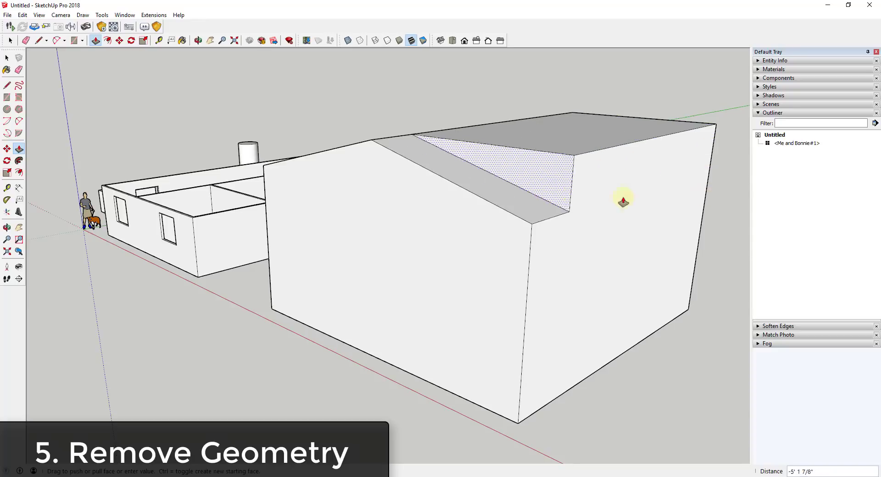
left_click(705, 203)
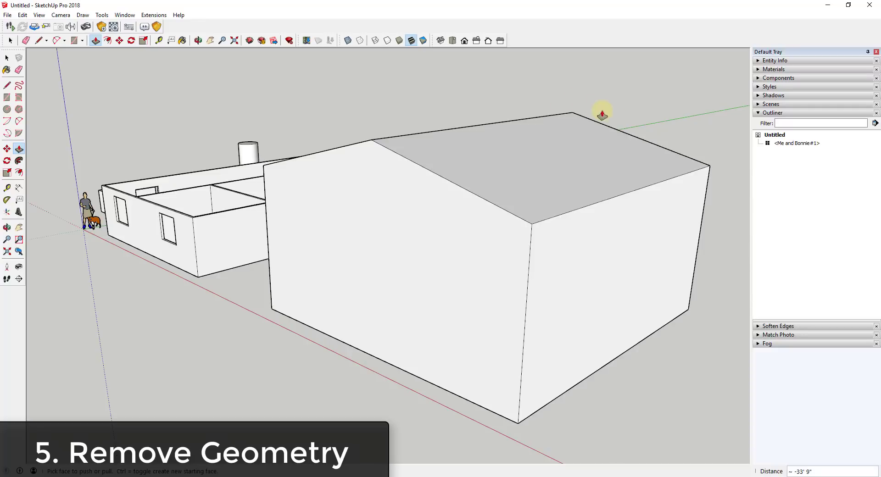
Step: Draw a rectangle on the ground beyond the gabled building, beside the red axis
scroll(668, 147, "down", 5)
middle_click_drag(591, 181, 646, 143)
scroll(646, 143, "up", 1)
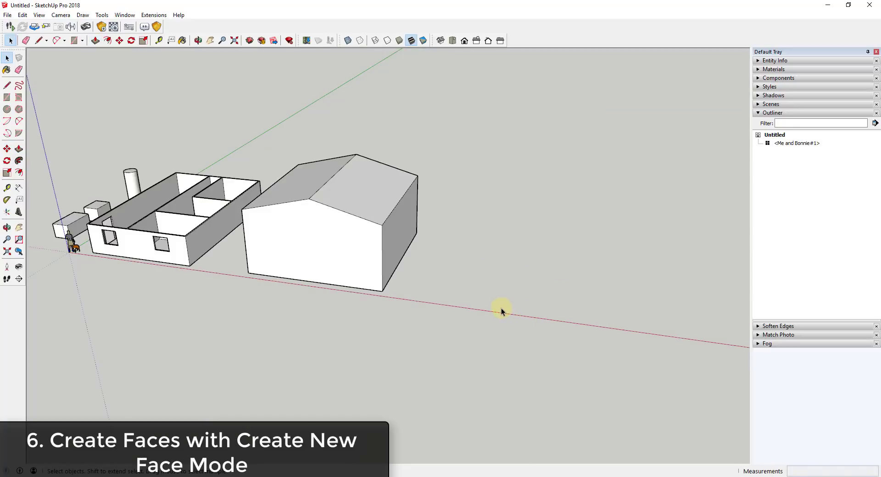
key("r")
key("space")
key("r")
left_click(483, 304)
left_click(572, 265)
key("space")
scroll(578, 314, "up", 3)
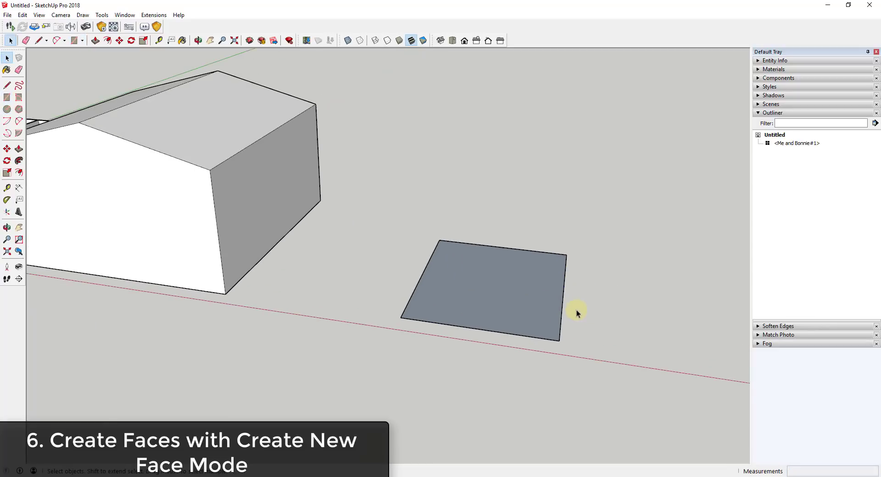
Step: Pull the new ground rectangle up about 4' into a low box
scroll(577, 314, "down", 3)
middle_click_drag(482, 243, 478, 273)
key("p")
left_click_drag(477, 273, 484, 249)
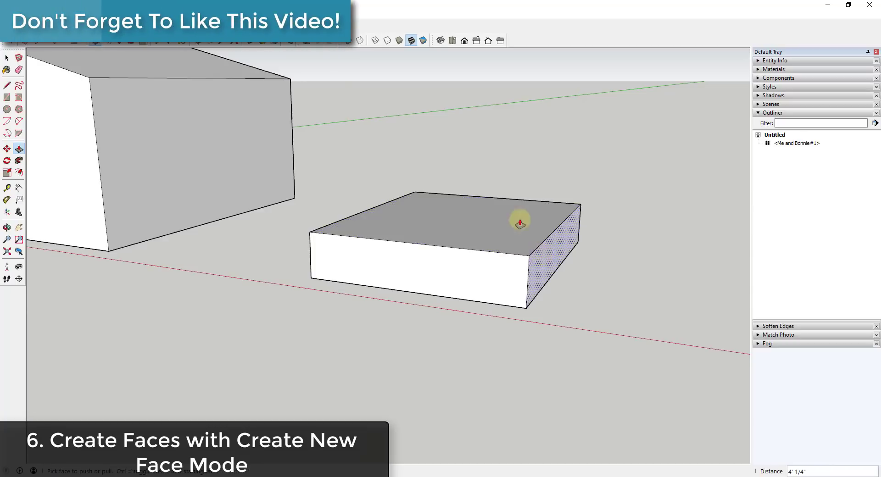
mouse_move(518, 236)
left_mouse_down()
mouse_move(521, 252)
mouse_move(519, 189)
mouse_move(532, 252)
mouse_move(544, 192)
mouse_move(537, 183)
mouse_move(527, 236)
left_mouse_up()
key("space")
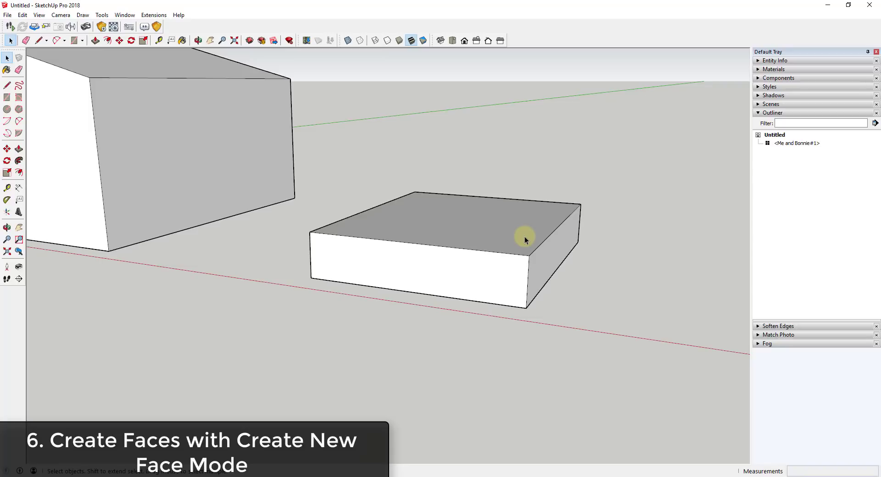
Step: Pull the low box's top face up about 4' 1" from a new starting face, and extend the upper section's side face outward
key("p")
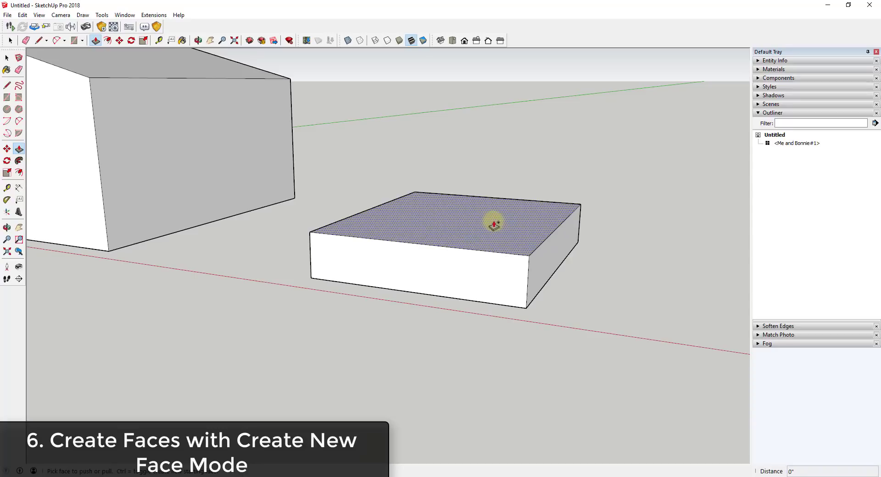
left_click_drag(490, 230, 498, 184)
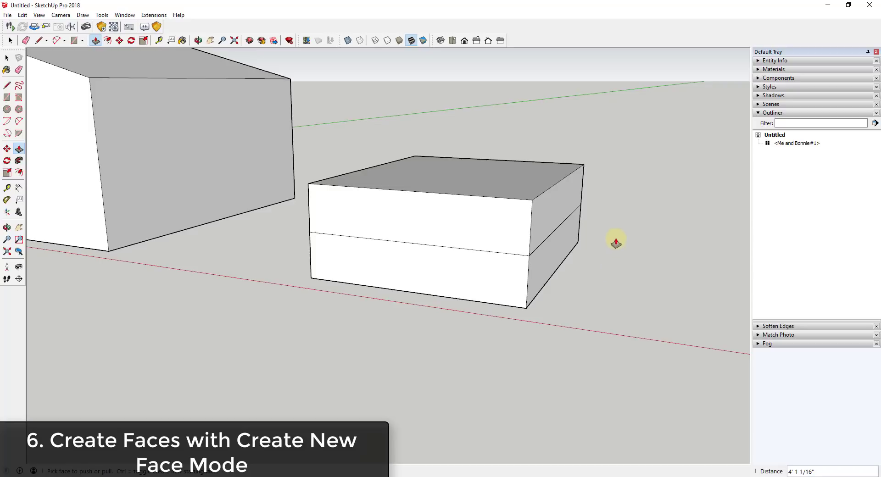
left_click_drag(549, 218, 655, 220)
key("ctrl")
key("space")
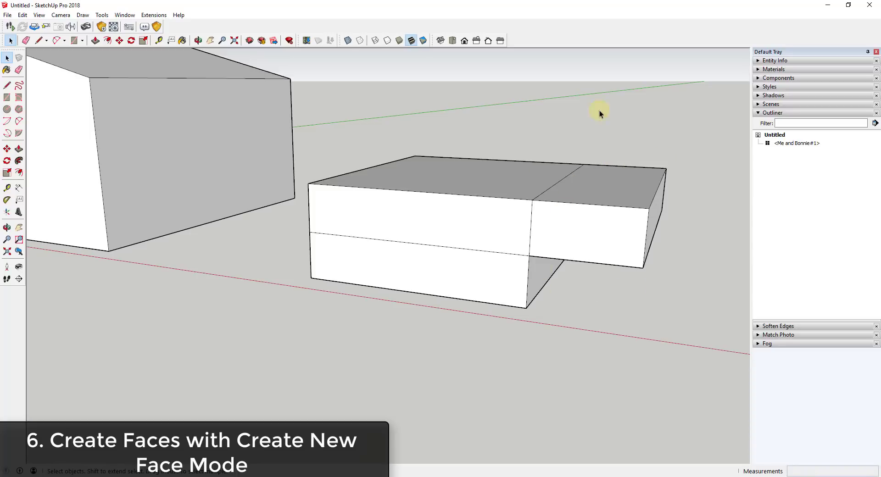
middle_click_drag(638, 162, 572, 205)
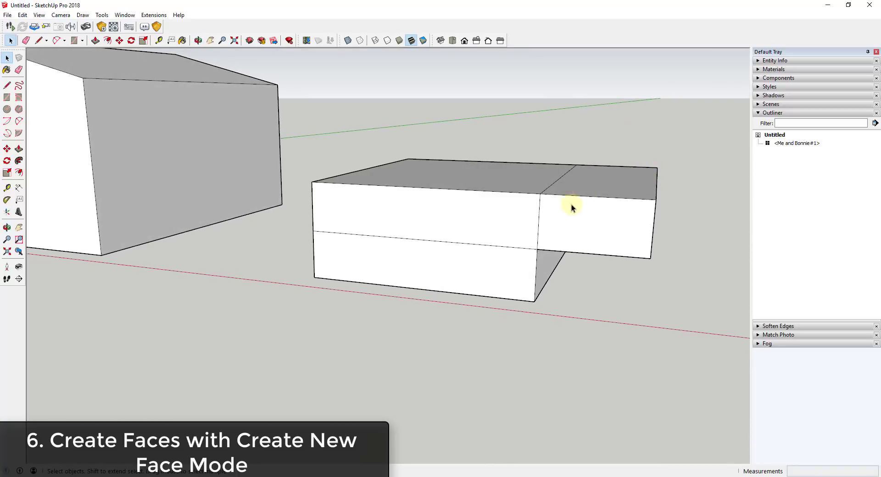
Step: Draw a circle on the ground beyond the stacked box and pull it up about 5' 5" into a cylinder
scroll(260, 292, "down", 4)
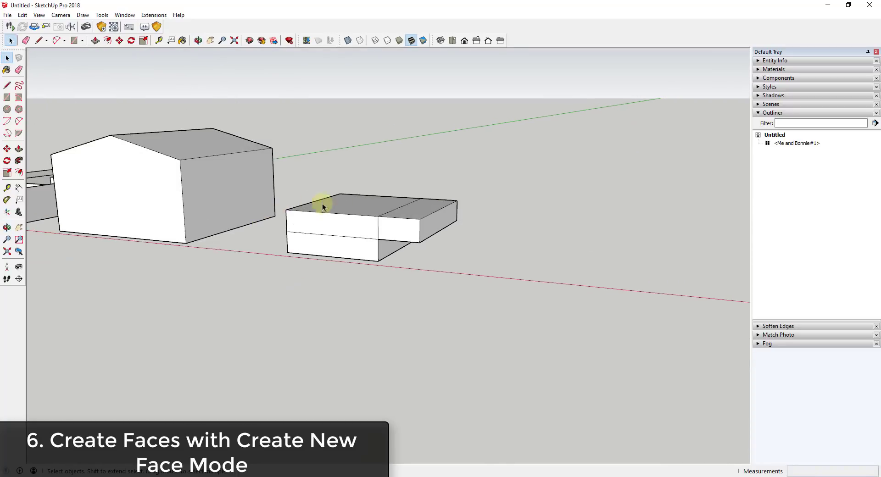
middle_click_drag(610, 234, 576, 277)
key("c")
left_click(552, 294)
left_click(574, 294)
key("space")
key("p")
left_click(558, 297)
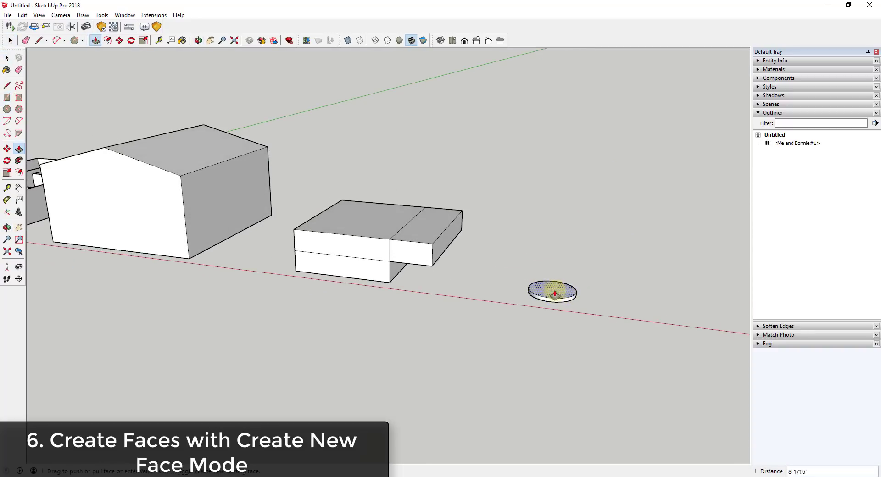
left_click(556, 267)
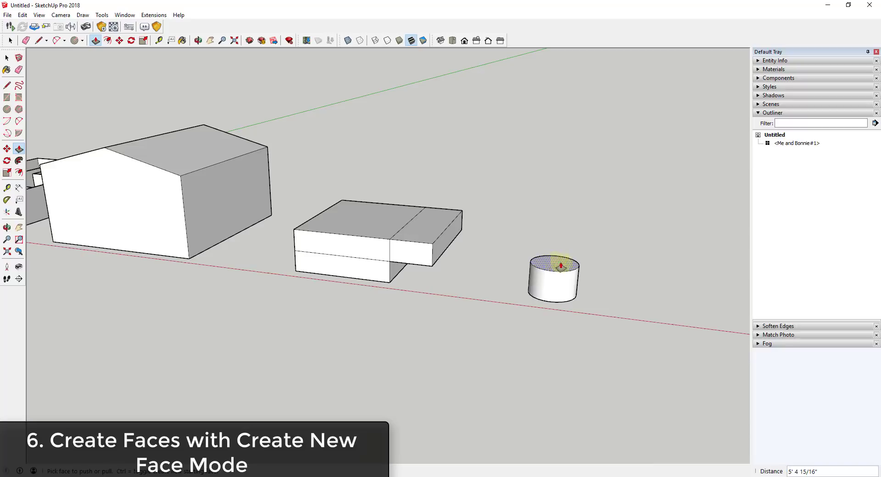
Step: Pull two more stacked sections up from the cylinder's top, each starting from a new face
scroll(559, 264, "up", 4)
middle_click_drag(546, 285, 543, 255)
left_click_drag(549, 261, 544, 154)
middle_click_drag(561, 210, 556, 173)
Step: Select the cylinder's middle band and scale it outward to form a barrel shape
key("space")
left_click_drag(446, 178, 600, 268)
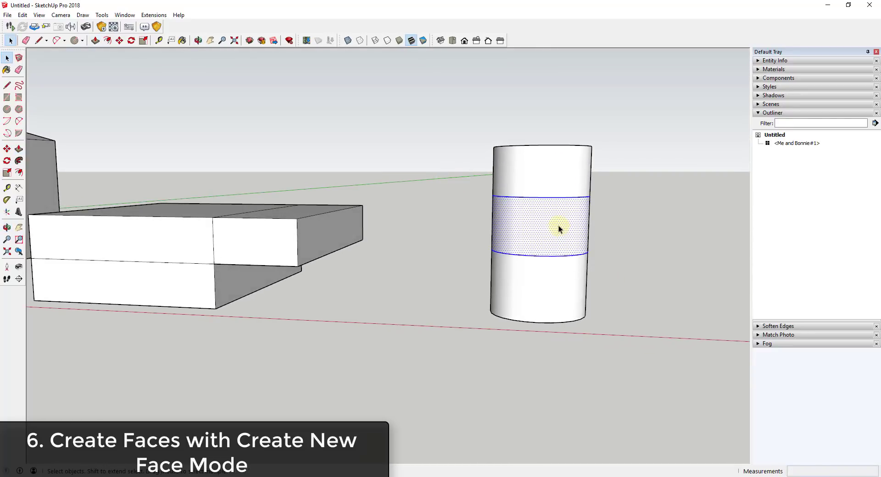
key("s")
left_click_drag(592, 222, 615, 222)
middle_click_drag(616, 222, 603, 234)
key("space")
middle_click_drag(610, 151, 629, 226)
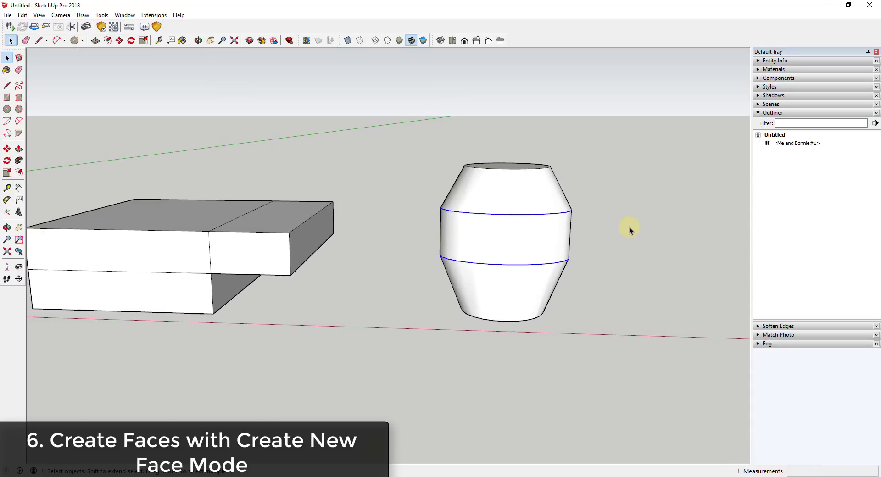
Step: Draw a smaller circle on the ground beyond the barrel and pull it up into a tall, slim cylinder
scroll(596, 248, "down", 3)
key("c")
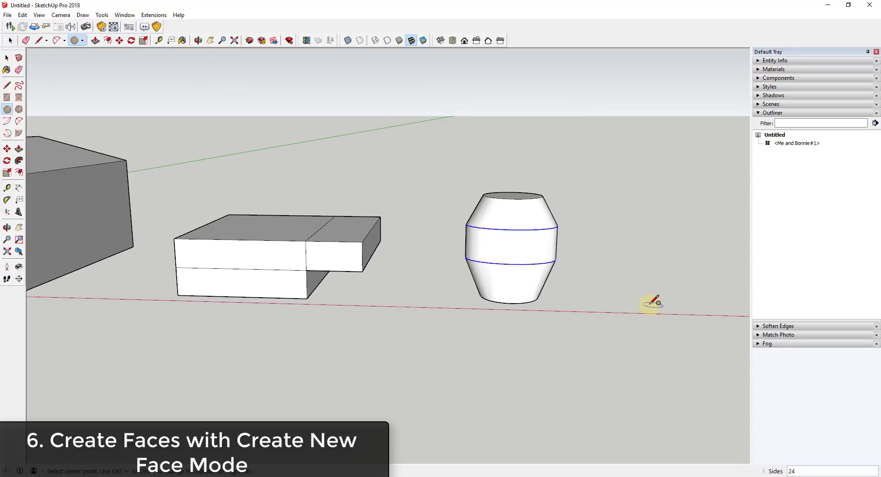
left_click(669, 305)
key("p")
left_click_drag(643, 305, 652, 184)
key("space")
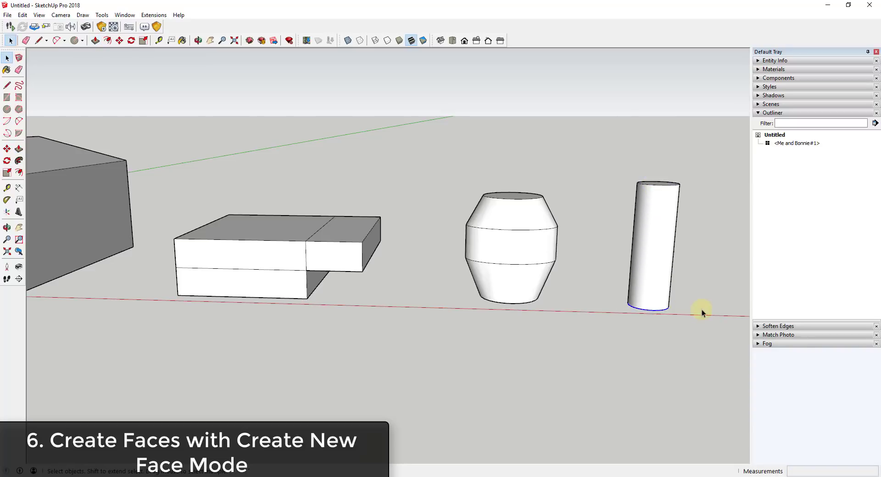
left_click(603, 212)
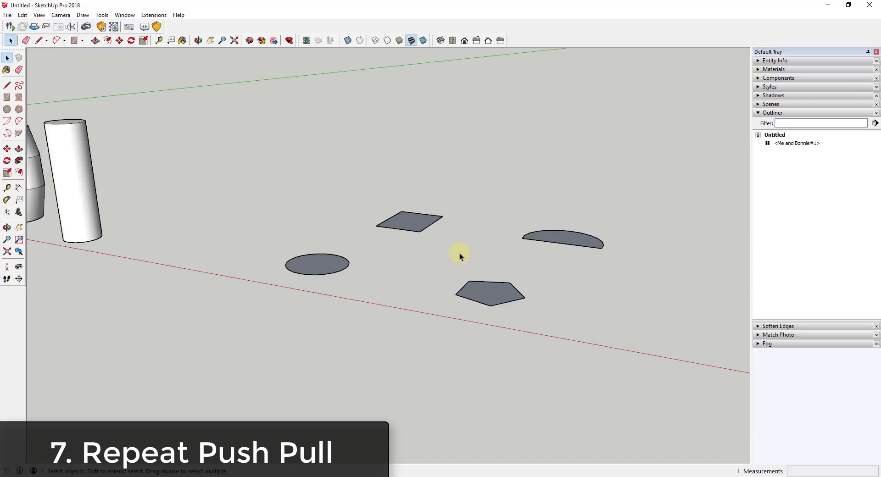
Step: Pull the ground circle beside the other flat shapes up about 8' into a cylinder
key("p")
double_click(317, 263)
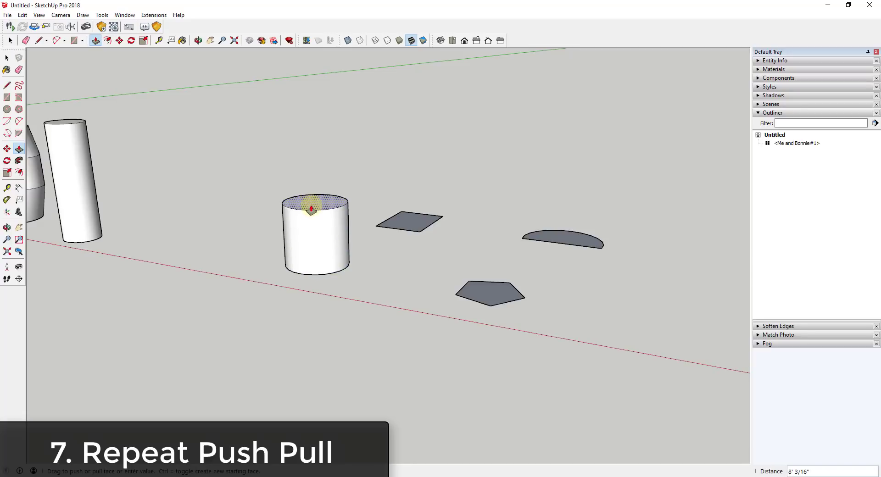
key("space")
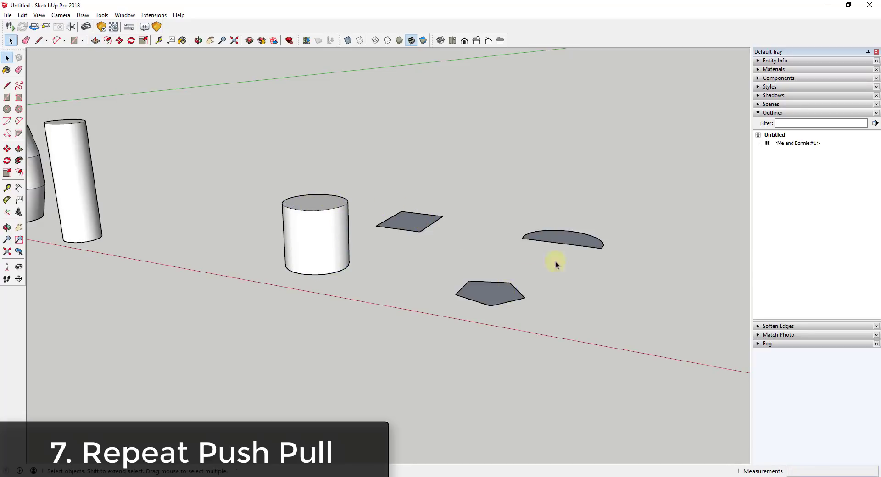
Step: Repeat the last Push/Pull distance on the square, the half circle and the pentagon
key("p")
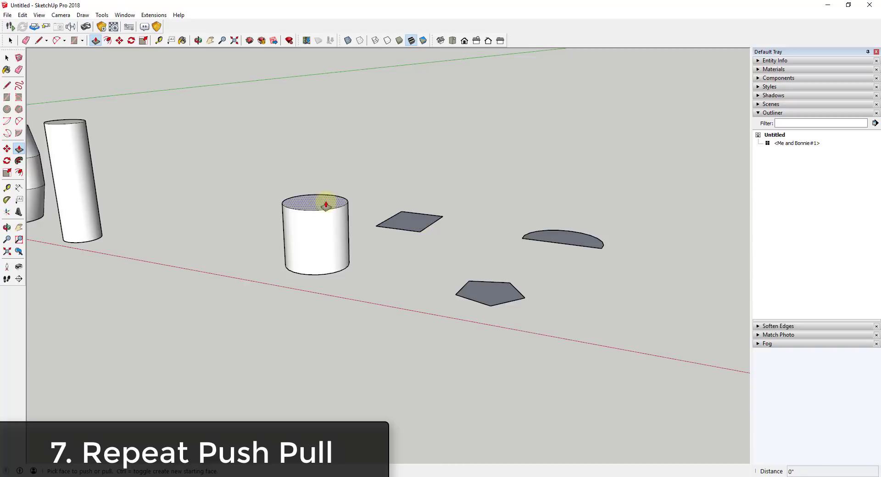
double_click(412, 225)
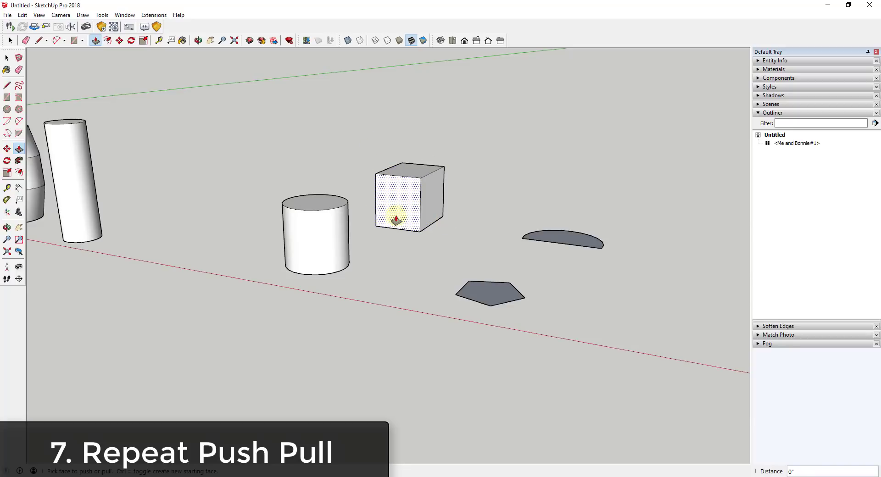
double_click(566, 238)
double_click(497, 290)
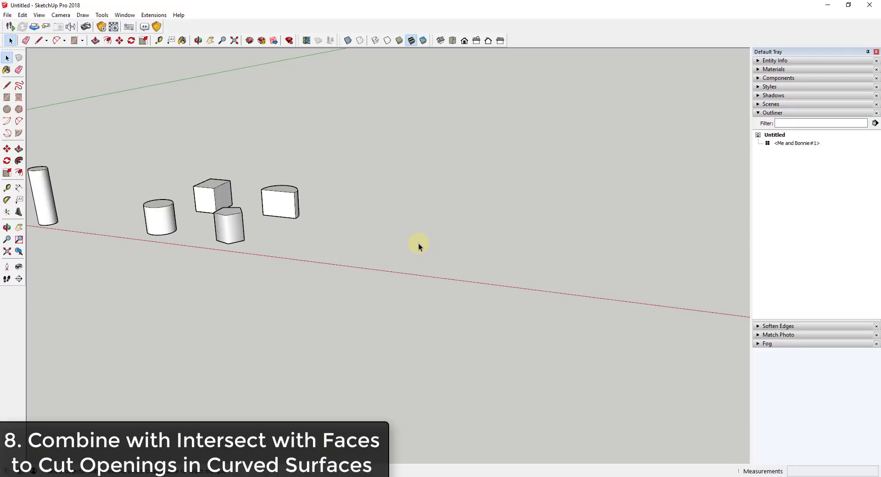
Step: Draw an arc on the ground beyond the row of solids and close it with a straight line between its endpoints
scroll(431, 244, "up", 5)
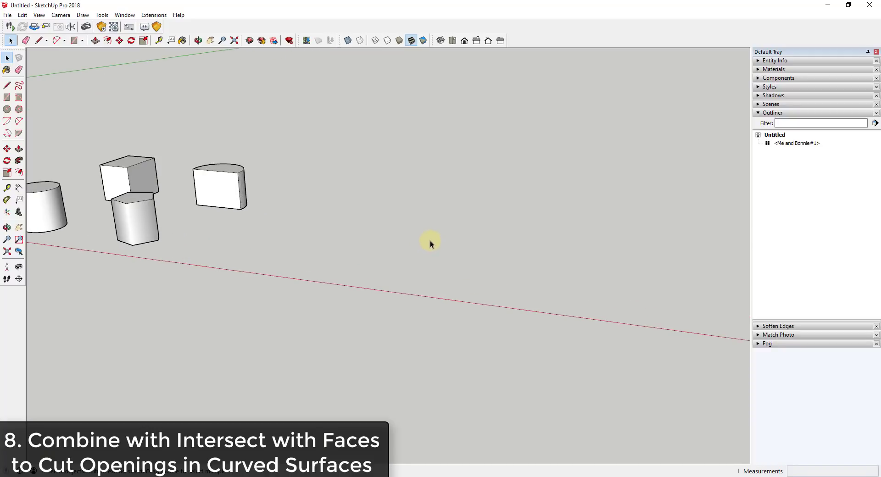
key("shift+p")
left_click(396, 248)
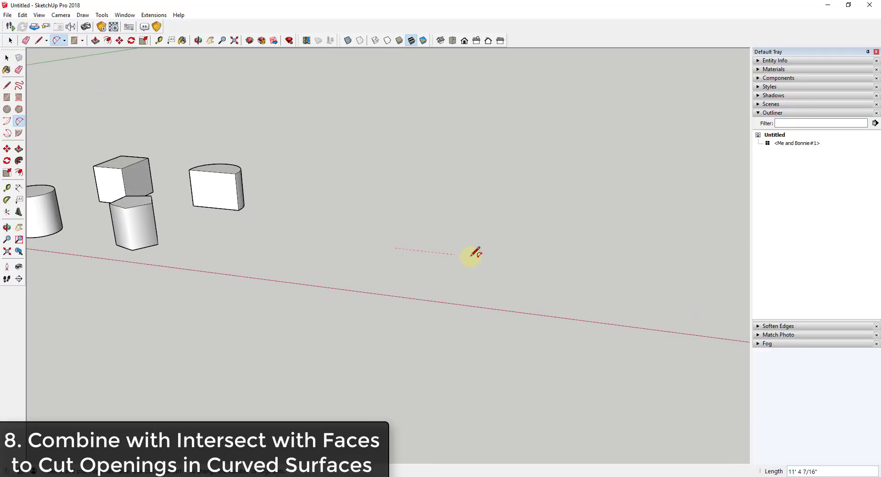
left_click(529, 263)
left_click(501, 274)
key("l")
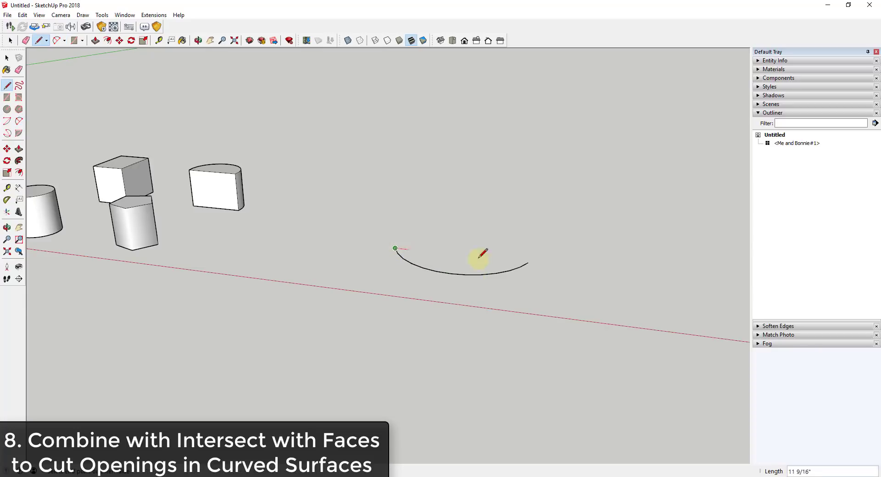
left_click(528, 263)
Step: Pull the closed arc face up about 23' 10" into a tall solid with a curved front
key("p")
left_click(472, 265)
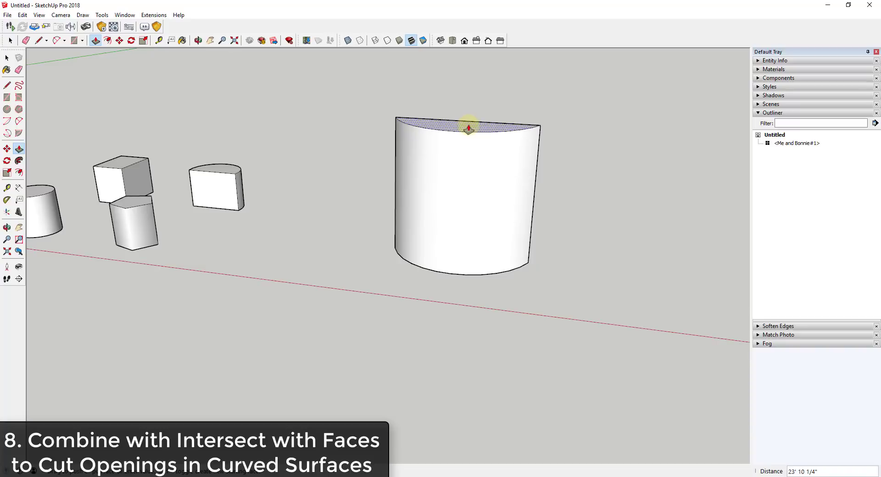
left_click(468, 129)
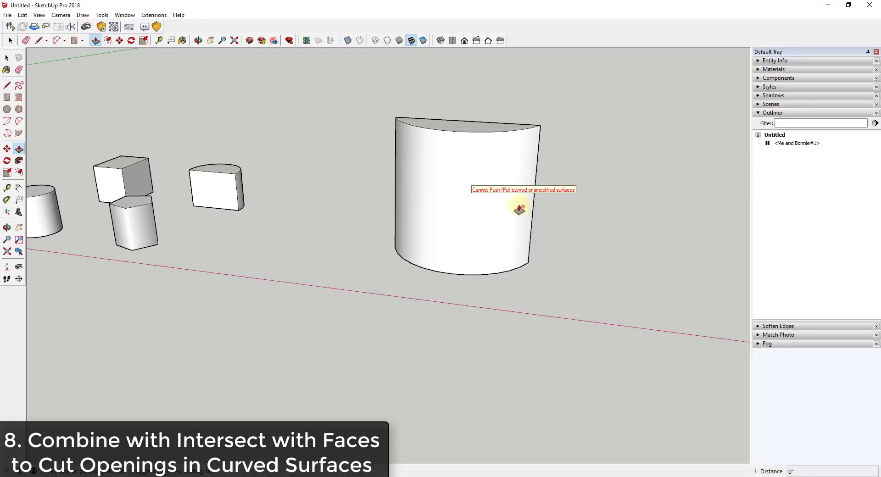
mouse_move(521, 204)
middle_mouse_down()
mouse_move(476, 187)
mouse_move(475, 205)
mouse_move(517, 200)
middle_mouse_up()
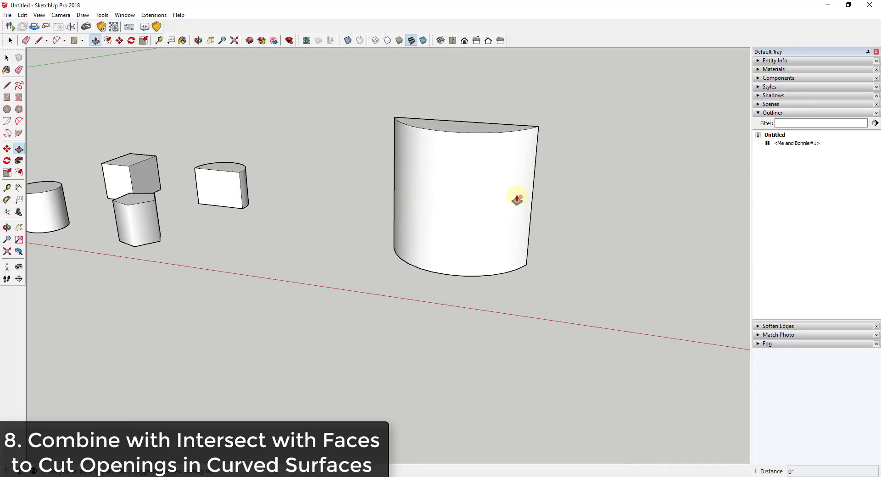
Step: Draw helper lines from the curved solid's base outward along the ground and then straight up
middle_click_drag(433, 171, 346, 208)
key("l")
left_click(389, 268)
left_click(320, 290)
left_click(320, 228)
middle_click_drag(320, 229, 393, 244)
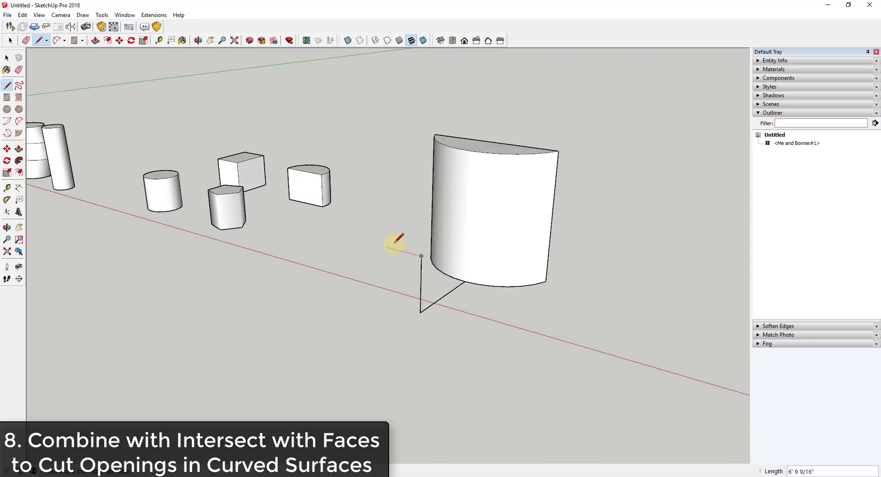
Step: Draw a vertical rectangle from the upper end of the helper lines, in front of the curved solid, and erase the helper lines
key("r")
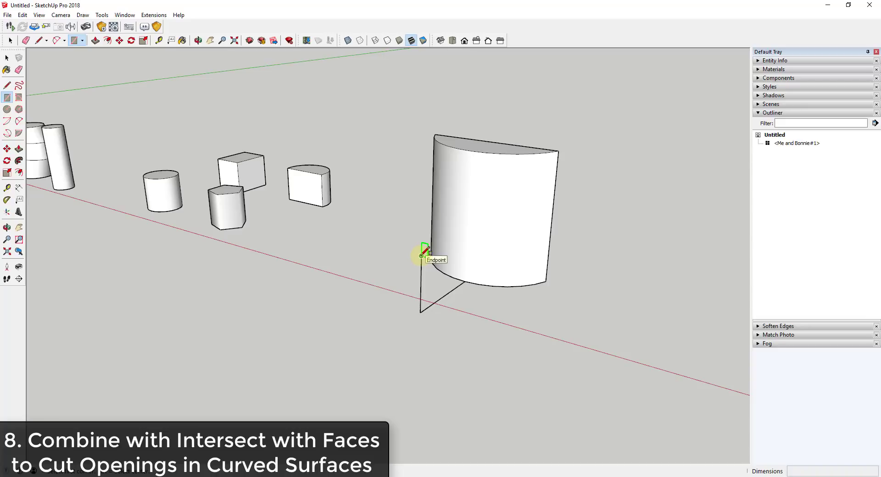
left_click(421, 256)
middle_click_drag(421, 256, 531, 241)
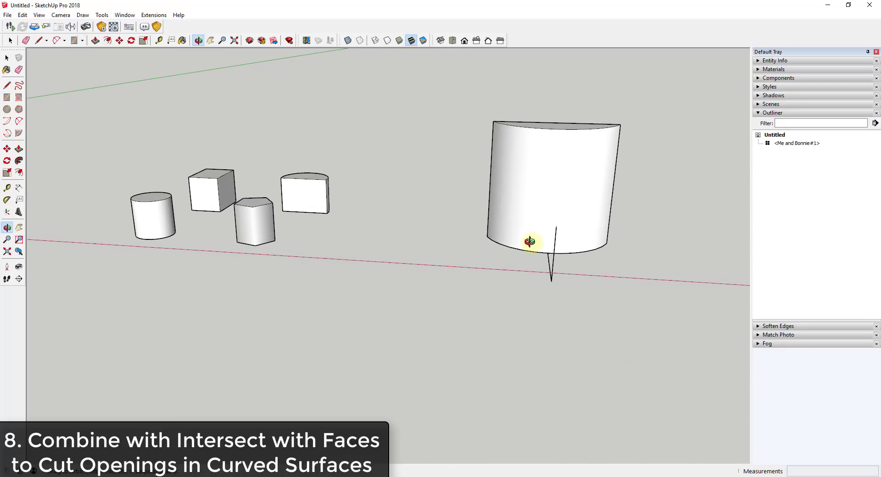
left_click(611, 170)
mouse_move(626, 204)
middle_mouse_down()
mouse_move(505, 204)
mouse_move(448, 270)
middle_mouse_up()
key("e")
mouse_move(432, 226)
middle_mouse_down()
mouse_move(535, 228)
mouse_move(616, 206)
mouse_move(586, 183)
middle_mouse_up()
Step: Try moving the vertical rectangle about 15' 2" into the curved face, and undo the move
key("space")
left_click(586, 182)
scroll(659, 216, "down", 3)
middle_click_drag(659, 216, 430, 235)
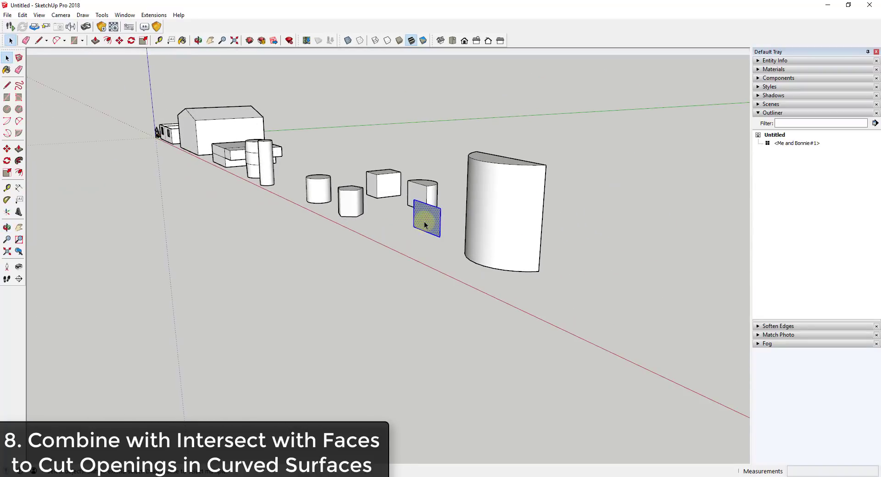
key("m")
left_click(422, 220)
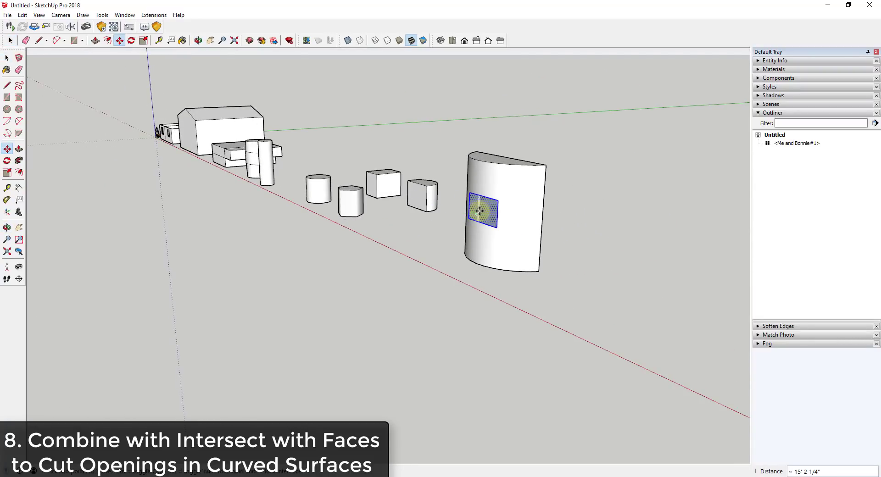
left_click(479, 211)
key("space")
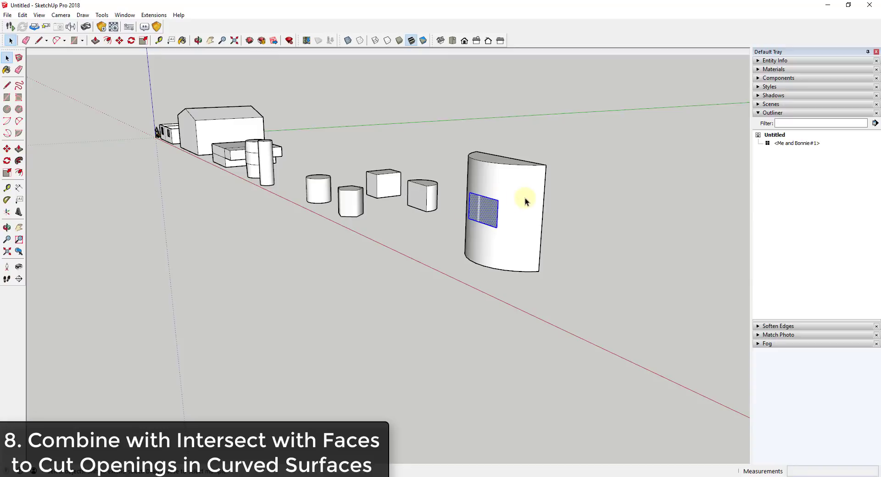
scroll(431, 202, "up", 3)
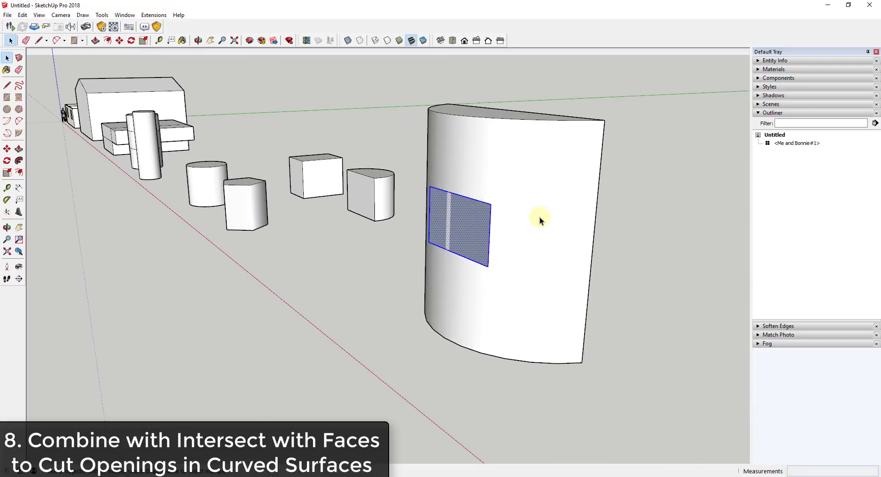
middle_click_drag(540, 220, 382, 140)
scroll(426, 208, "down", 3)
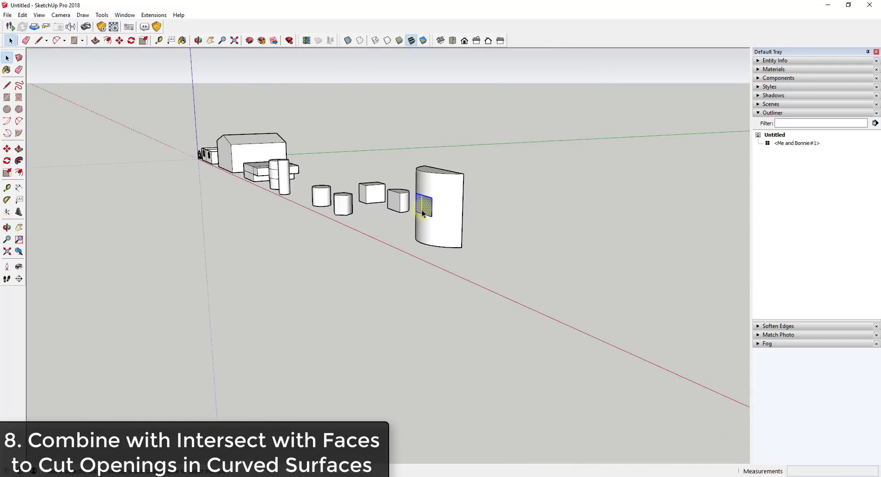
key("ctrl+z")
Step: Pull the vertical rectangle back into a box that passes completely through the curved solid
scroll(459, 180, "up", 3)
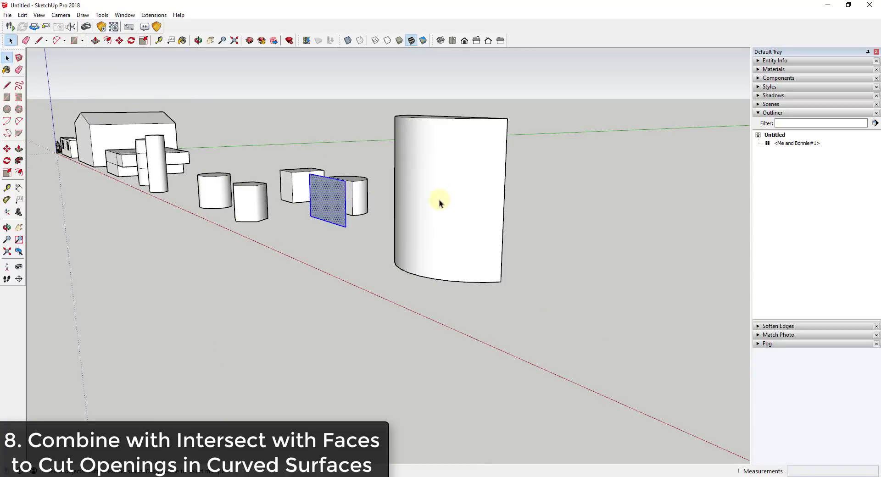
middle_click_drag(439, 200, 441, 197)
key("p")
left_click(344, 212)
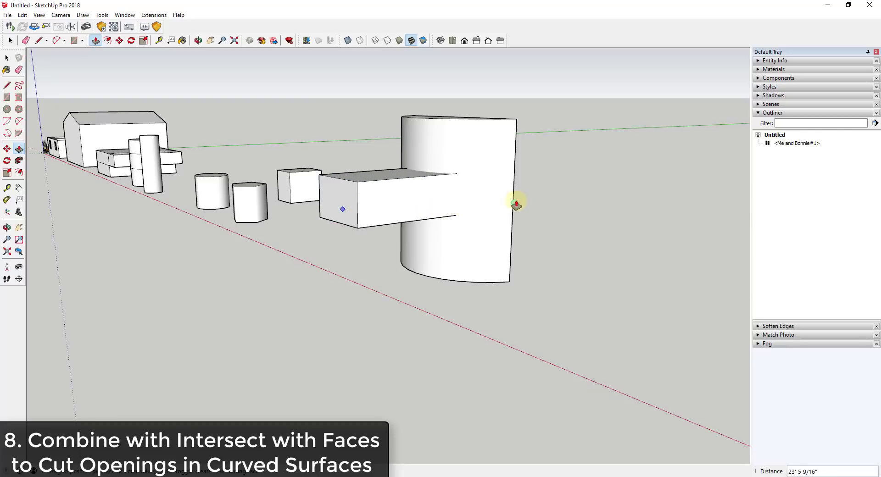
left_click(564, 197)
middle_click_drag(462, 202, 562, 202)
Step: Intersect the curved solid and the box with the model, and check the split faces on both
key("space")
left_click_drag(436, 81, 673, 303)
right_click(591, 147)
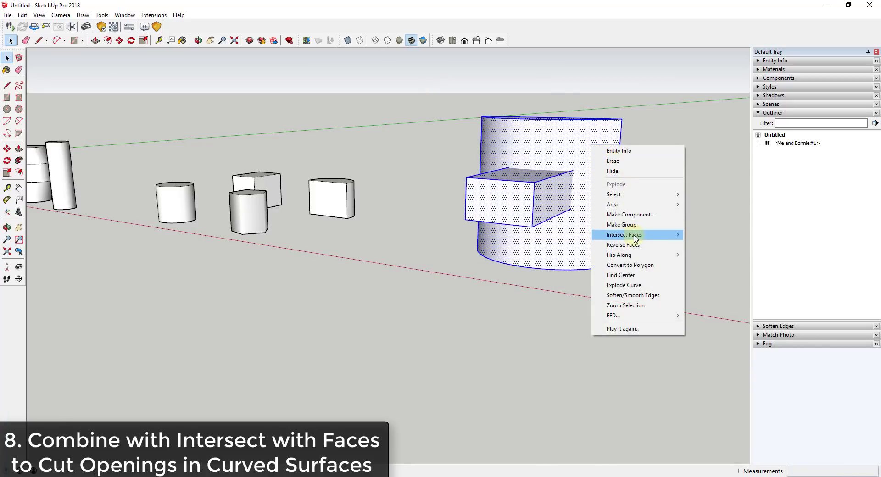
mouse_move(636, 239)
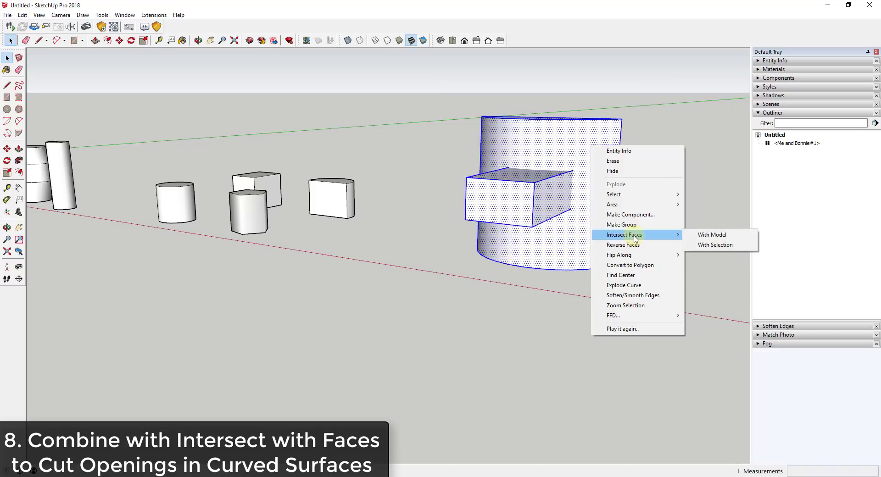
left_click(711, 235)
middle_click_drag(665, 167, 462, 180)
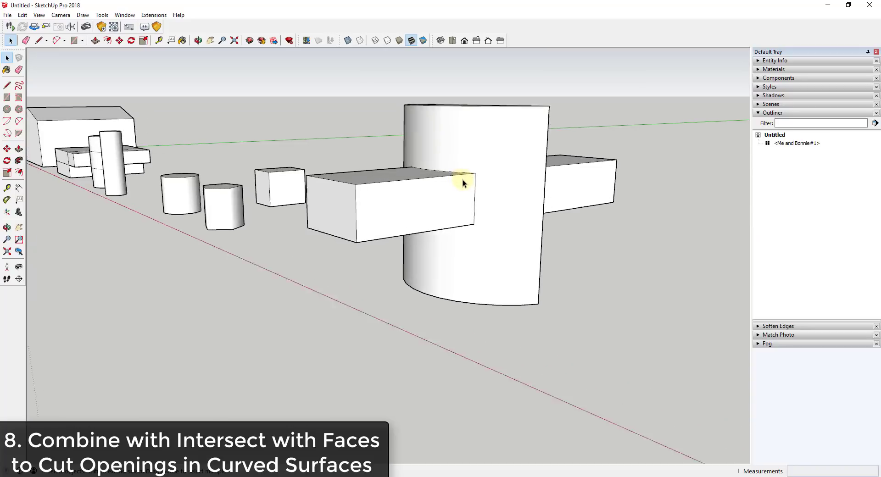
scroll(463, 180, "up", 2)
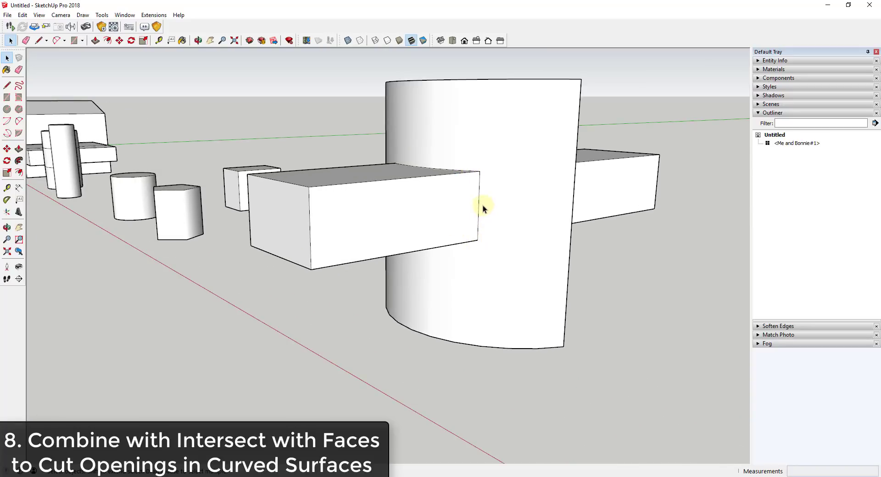
left_click(480, 193)
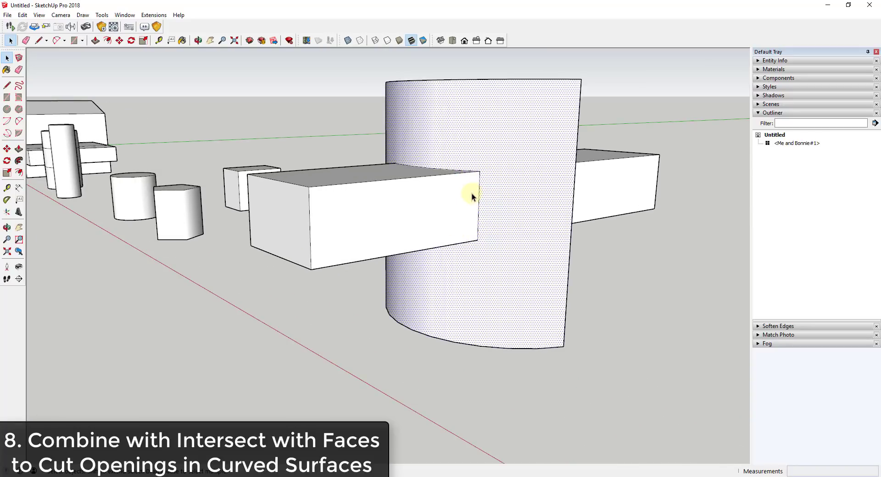
middle_click_drag(422, 171, 393, 214)
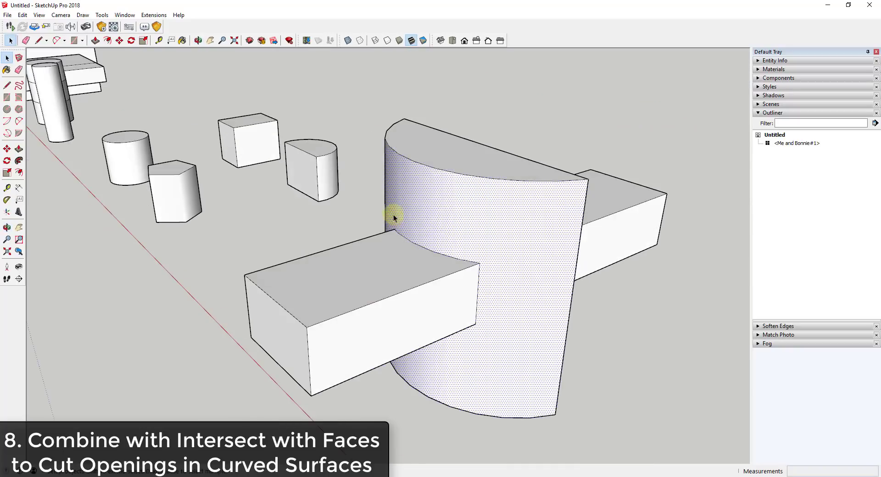
left_click(404, 247)
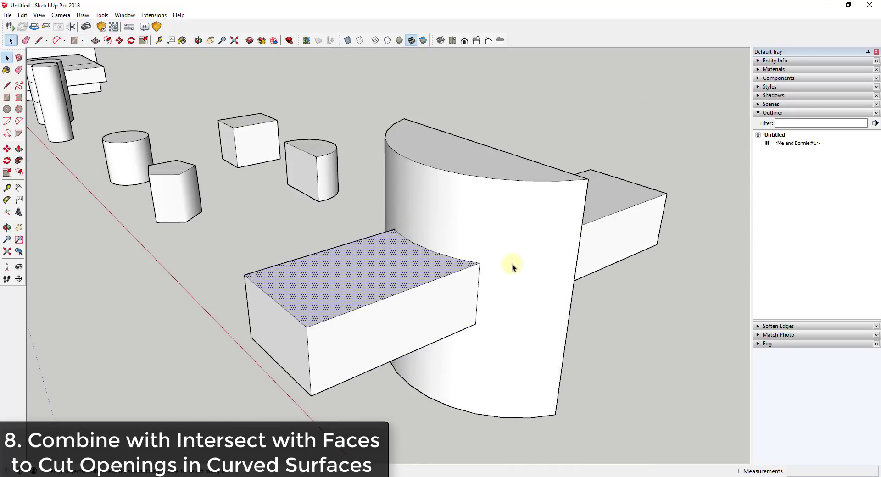
Step: Delete the part of the box projecting in front of the curved face, including its leftover edges
middle_click_drag(582, 250, 193, 293)
left_click_drag(161, 157, 241, 310)
key("Delete")
mouse_move(249, 306)
middle_mouse_down()
mouse_move(256, 243)
mouse_move(391, 191)
mouse_move(193, 240)
mouse_move(150, 230)
middle_mouse_up()
key("e")
left_click_drag(120, 184, 140, 299)
Step: Delete the part of the box projecting behind the flat back face and erase its remaining edges
key("space")
left_click_drag(480, 121, 619, 303)
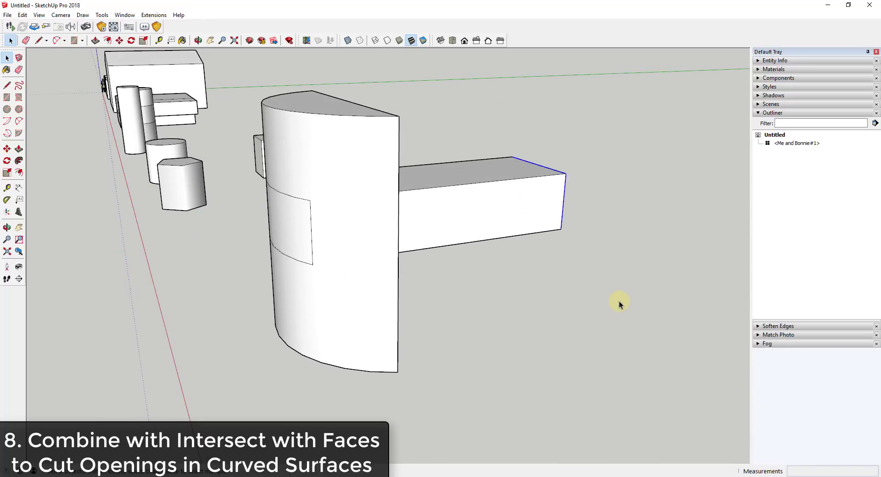
key("Delete")
key("e")
mouse_move(485, 162)
left_mouse_down()
mouse_move(472, 171)
mouse_move(490, 244)
left_mouse_up()
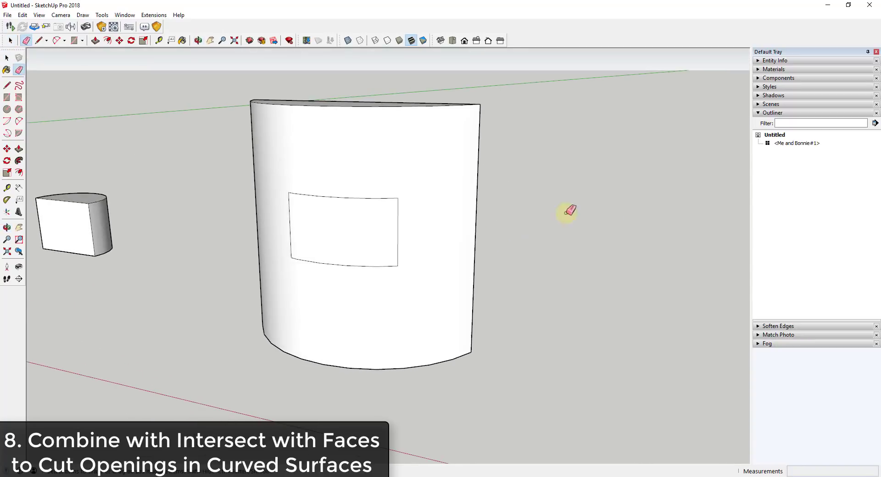
Step: Delete the outlined rectangular faces on the curved front and the flat back to open a passage through the solid
key("space")
left_click(382, 221)
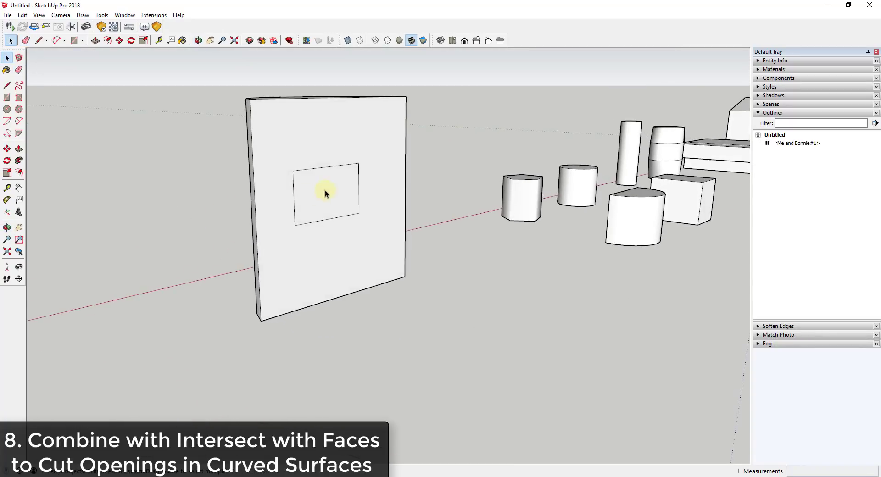
left_click(335, 182)
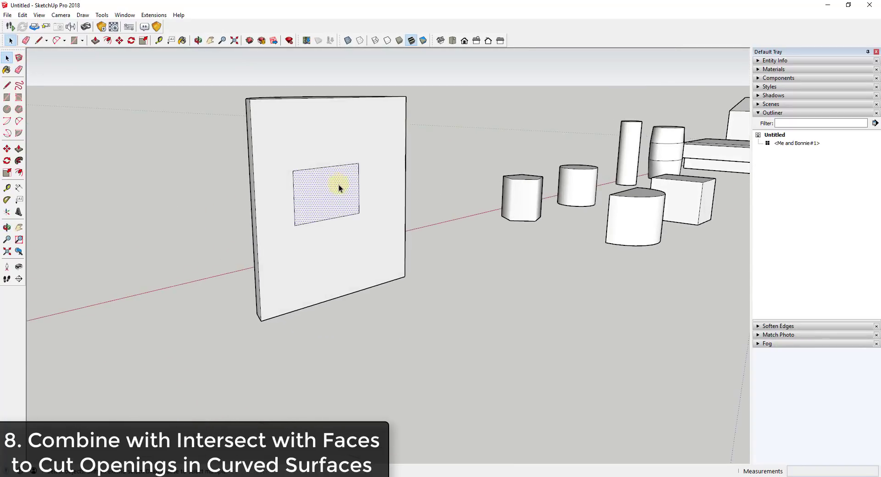
key("Delete")
Step: Examine the finished opening through the curved solid up close, from the flat back and from the curved front
middle_click_drag(338, 191, 195, 178)
scroll(197, 181, "up", 5)
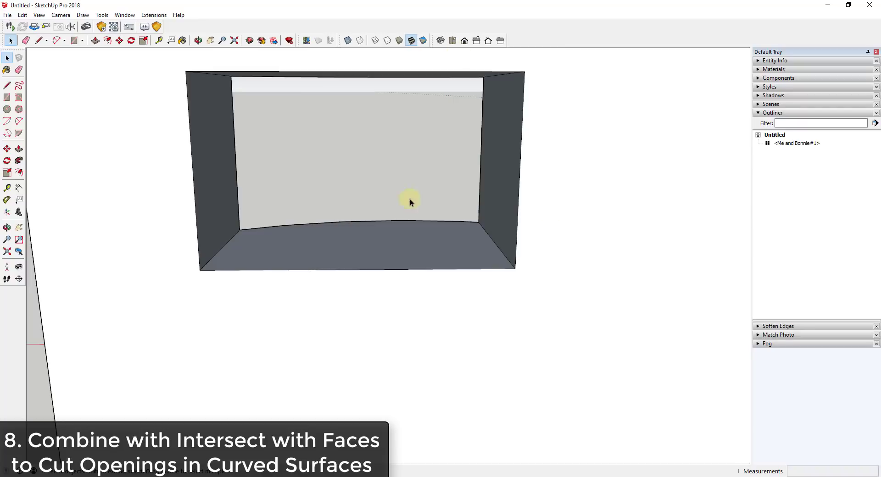
scroll(232, 230, "down", 5)
middle_click_drag(194, 222, 714, 252)
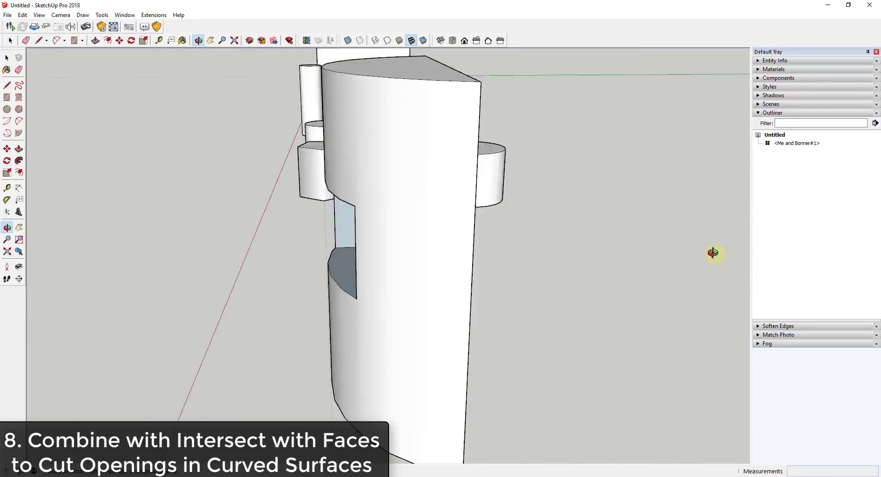
scroll(364, 236, "up", 3)
middle_click_drag(364, 236, 436, 196)
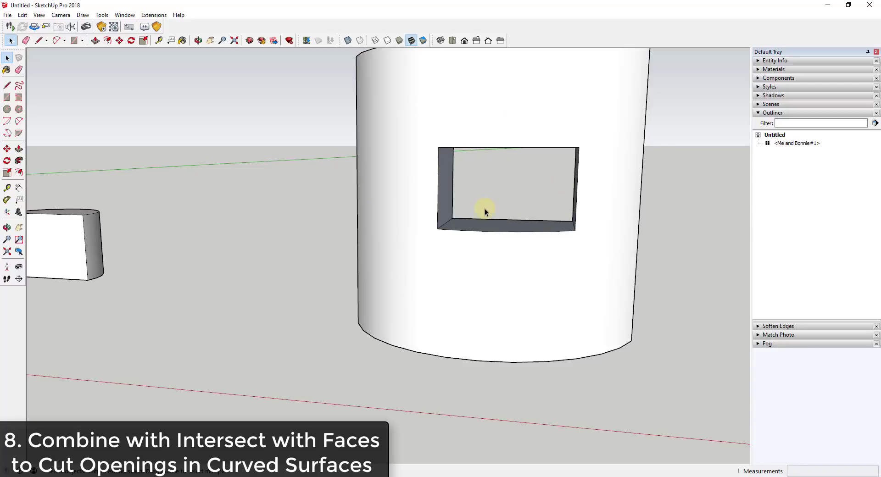
scroll(466, 215, "down", 2)
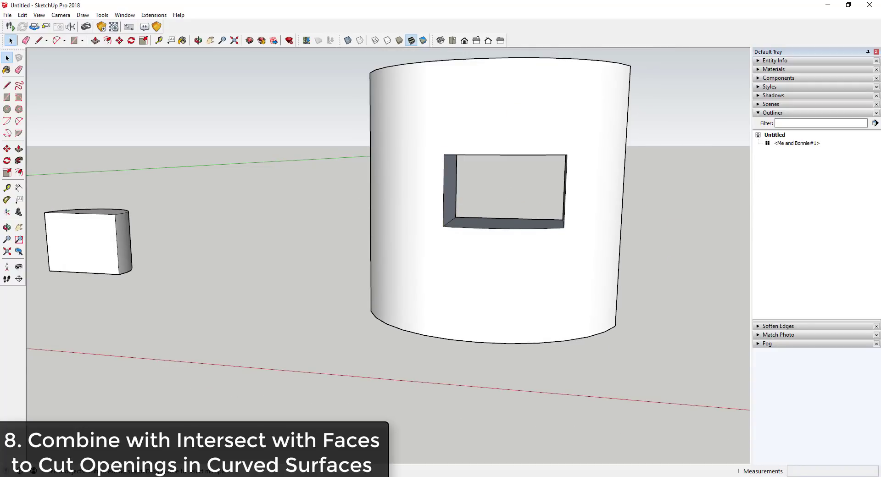
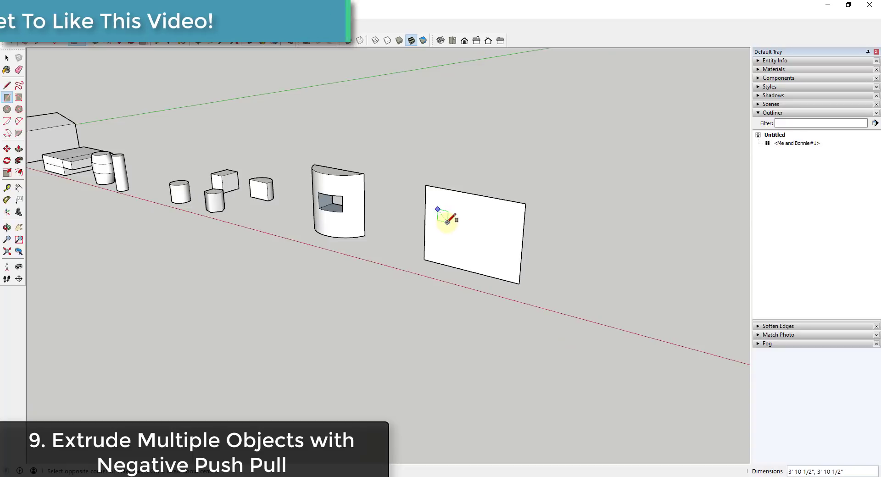
Step: Draw a small square, a pentagon with a radius of about 2' 6" and a circle on the upright rectangle
left_click(455, 220)
scroll(476, 228, "up", 2)
key("c")
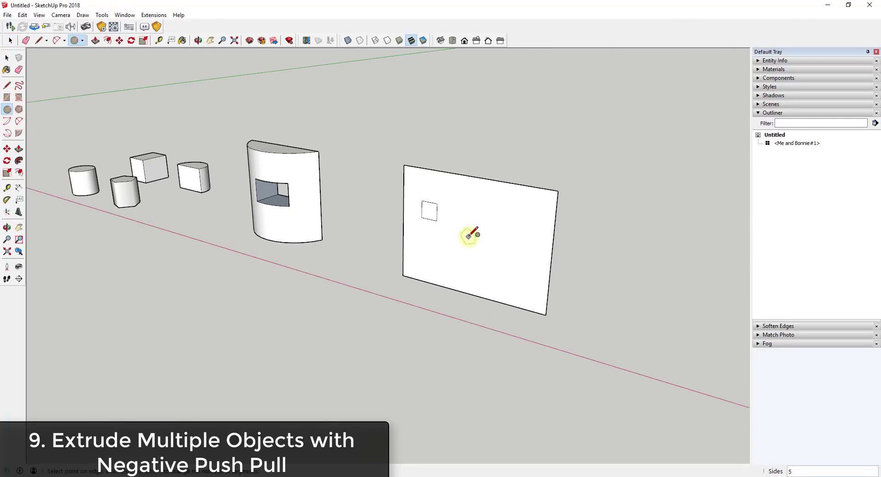
left_click(468, 236)
left_click(480, 230)
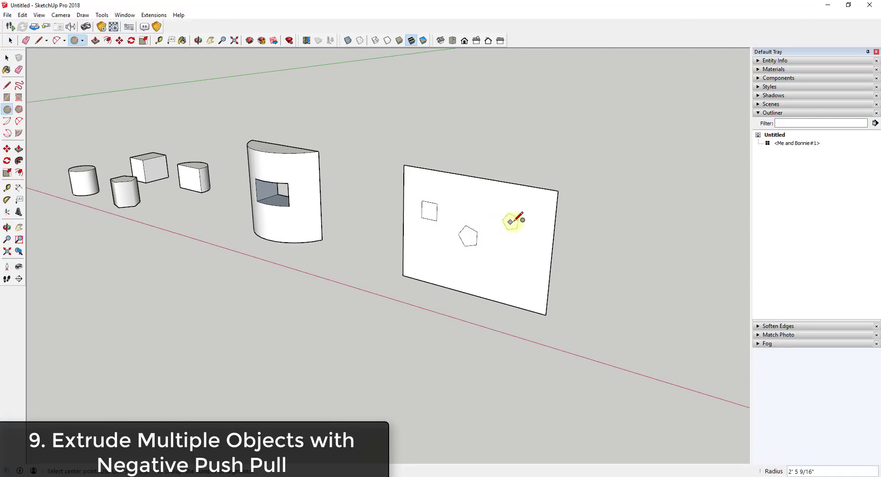
left_click(509, 224)
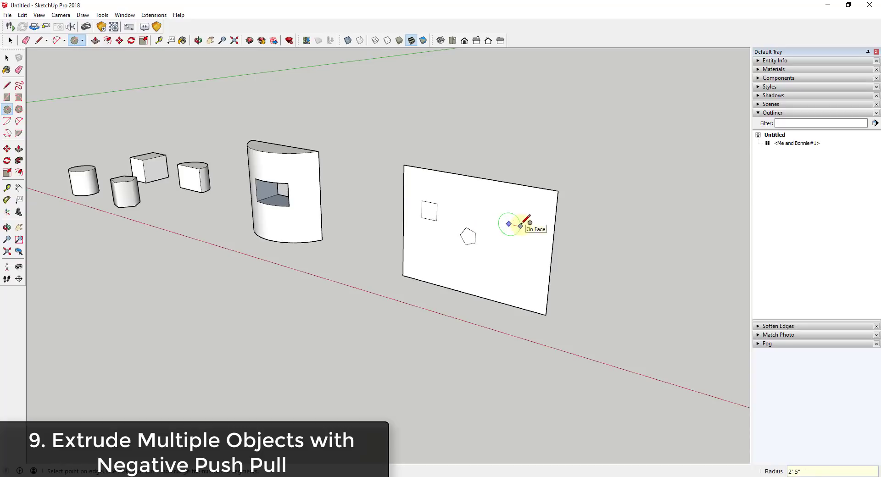
left_click(518, 233)
Step: Try pushing the square back from the upright rectangle about 11' 8", and undo the push
key("space")
left_click(511, 225)
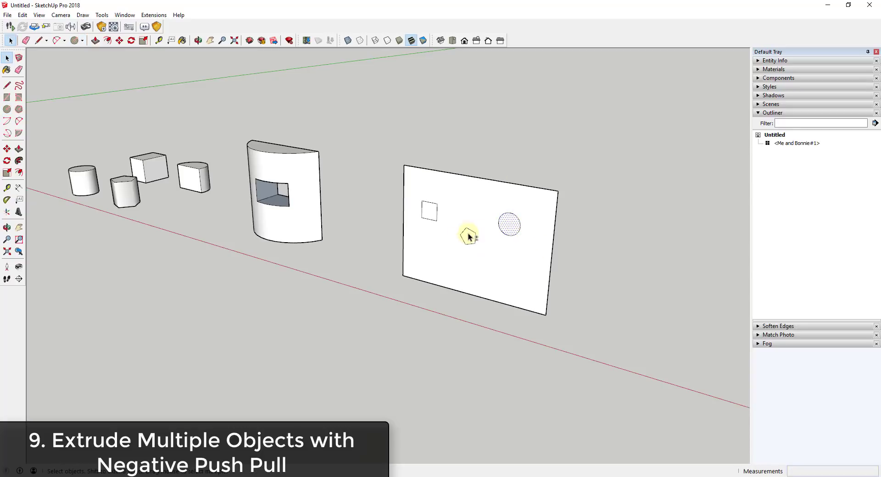
key("p")
left_click(428, 212)
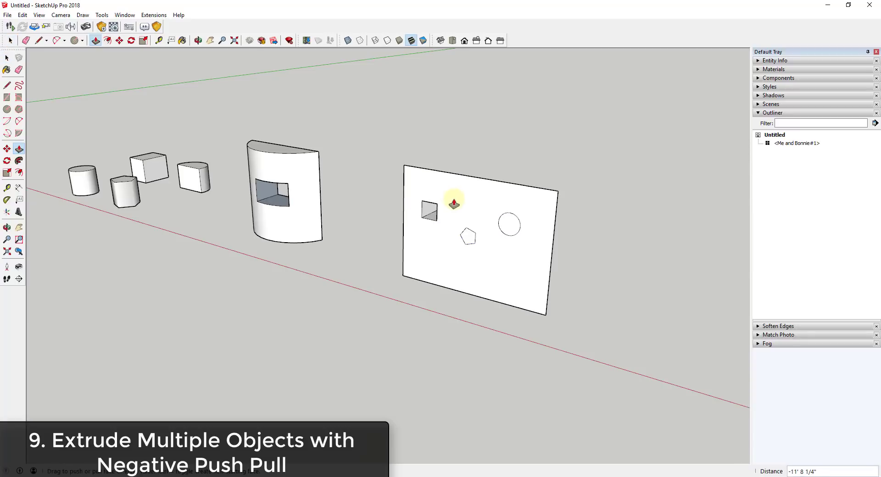
key("space")
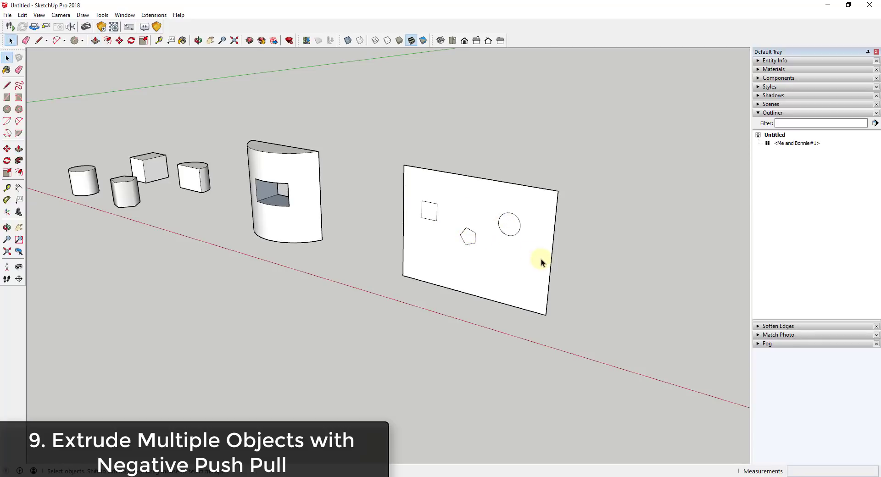
Step: Pull the plain upright rectangle into a box about 40' 2" deep
scroll(542, 263, "down", 3)
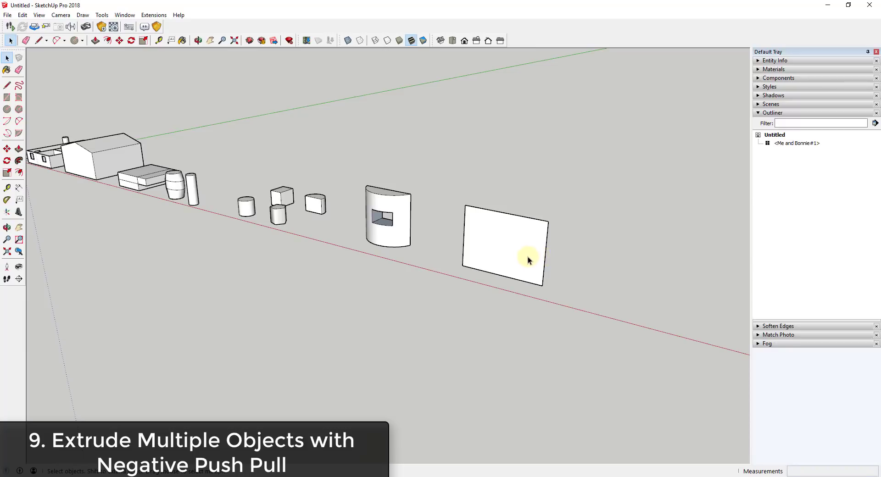
key("p")
left_click(526, 256)
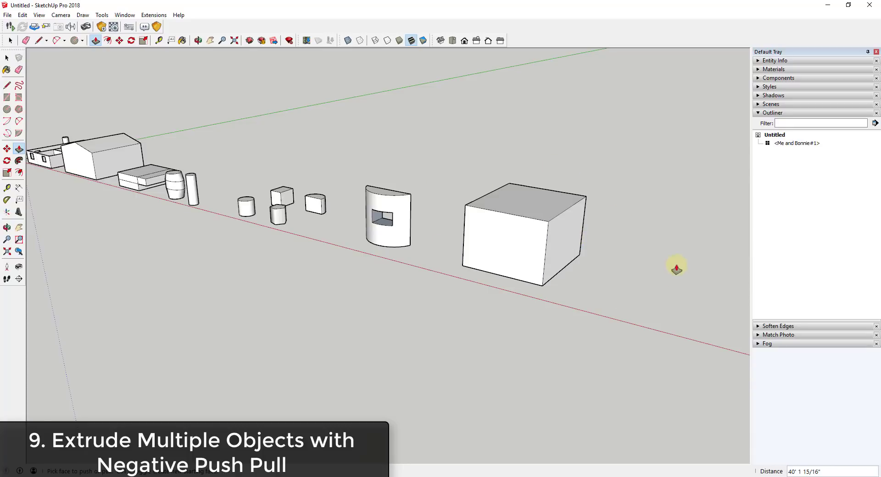
Step: Draw a square of about 4' 1", a pentagon and a circle on the front face of the large box
scroll(674, 265, "up", 3)
middle_click_drag(539, 261, 488, 220)
key("r")
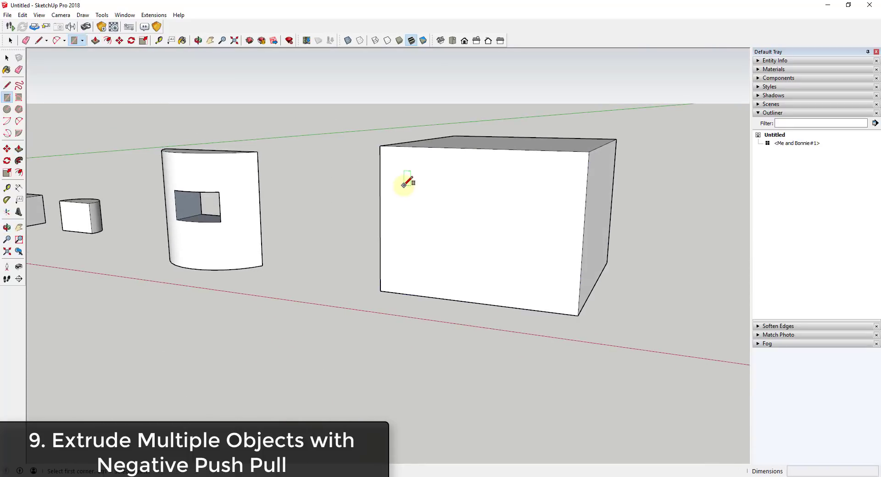
left_click(403, 185)
left_click(426, 210)
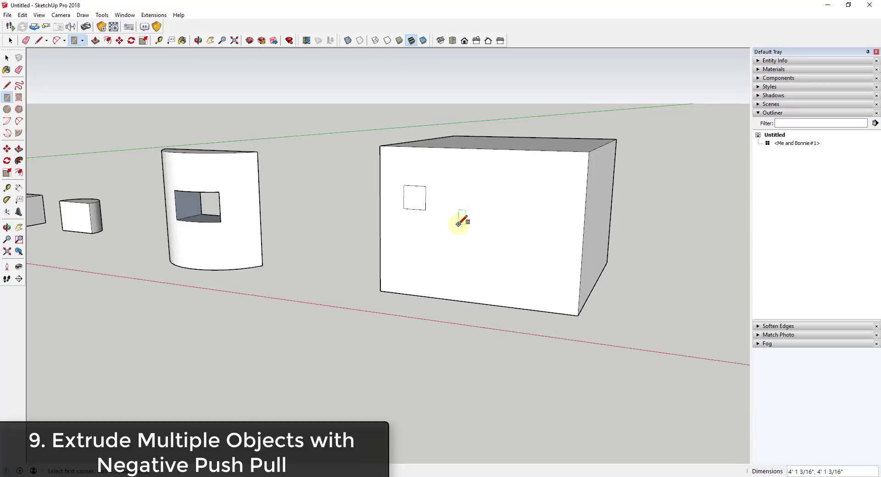
key("c")
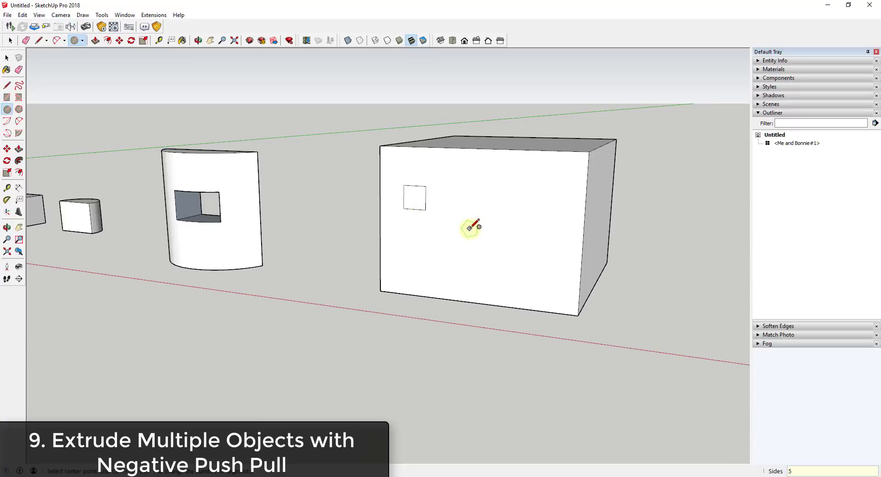
left_click(476, 225)
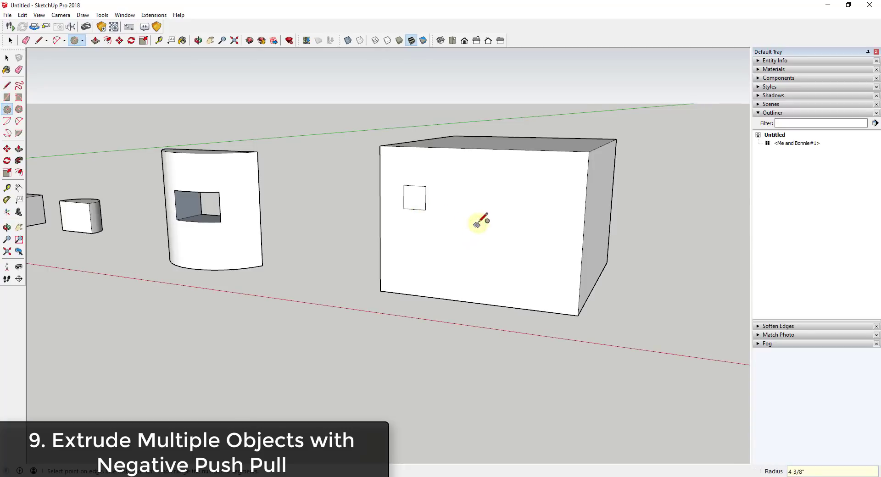
left_click(530, 197)
left_click(540, 197)
Step: Push the face surrounding the shapes back the full 40' 1 15/16" depth, leaving square, pentagonal and round bars
middle_click_drag(590, 246, 516, 263)
key("p")
left_click_drag(487, 275, 637, 212)
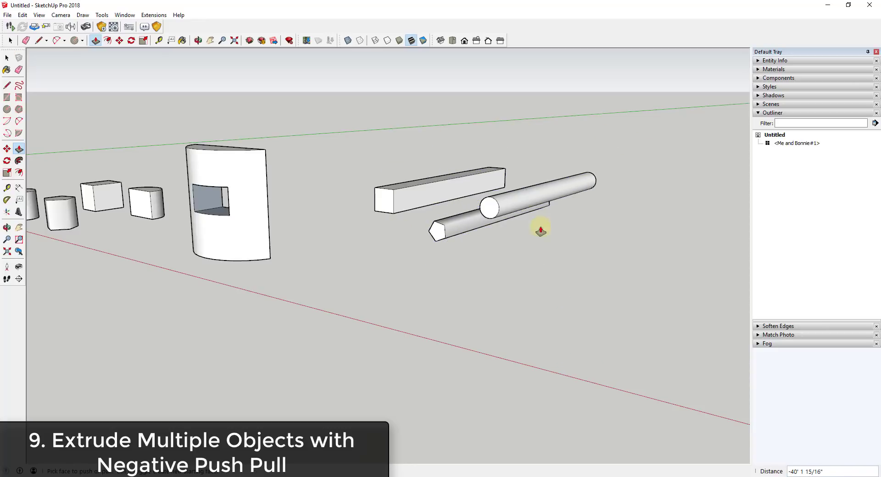
middle_click_drag(540, 229, 549, 133)
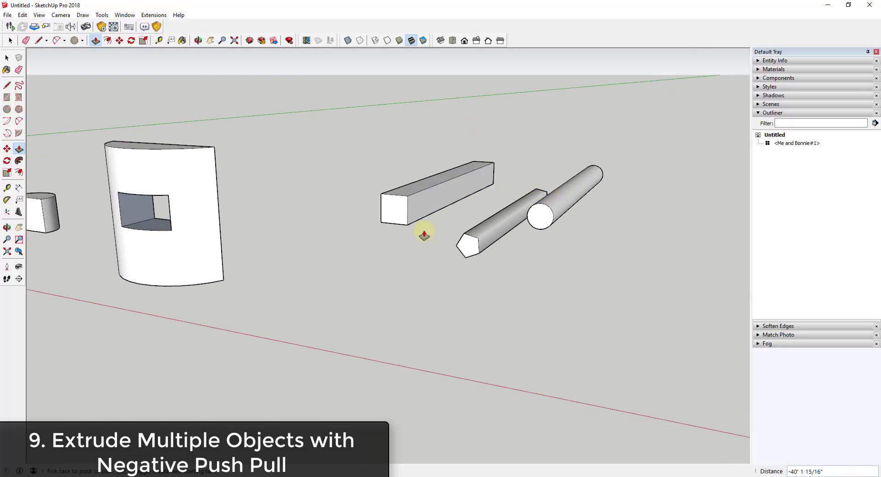
Step: Try using Push/Pull on the smooth surface of the sphere
key("space")
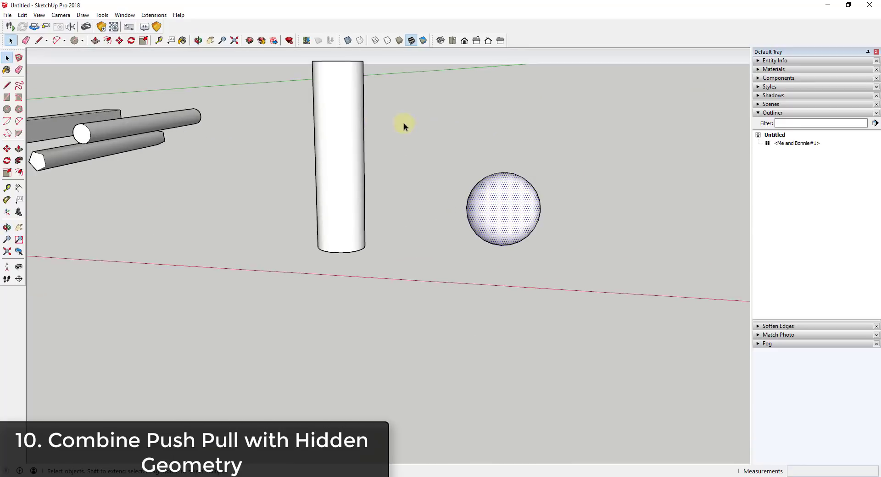
middle_click_drag(401, 135, 525, 195)
key("p")
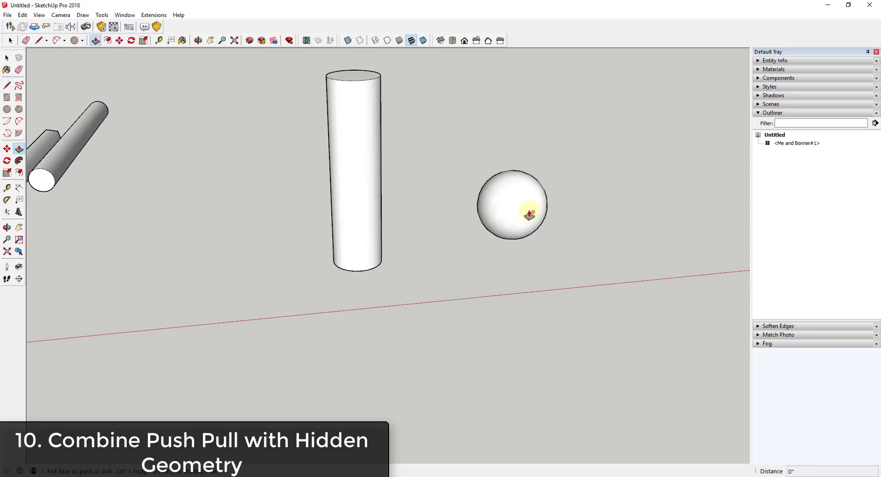
mouse_move(520, 214)
Step: Turn on the display of hidden geometry to expose the individual facets of the cylinder and sphere
left_click(39, 15)
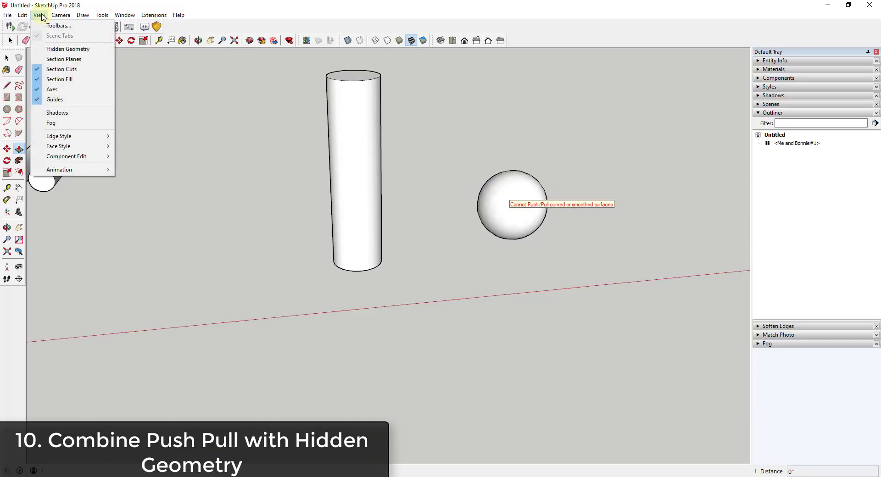
left_click(63, 49)
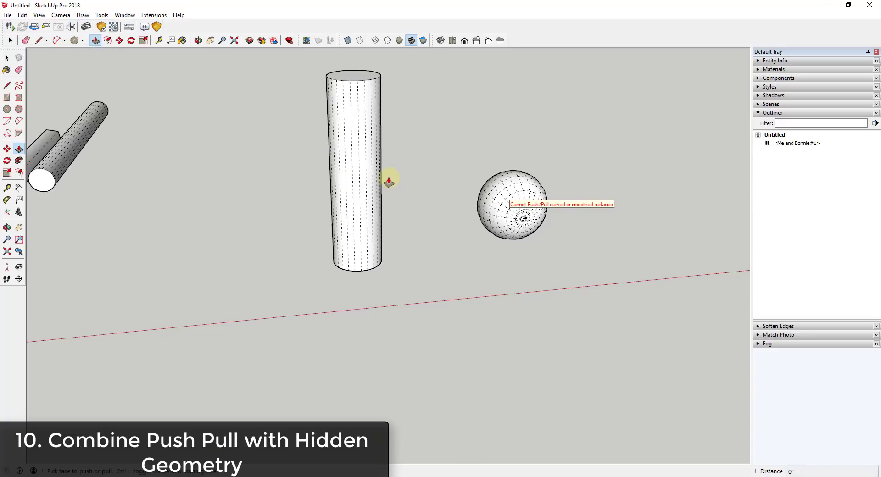
scroll(374, 166, "up", 5)
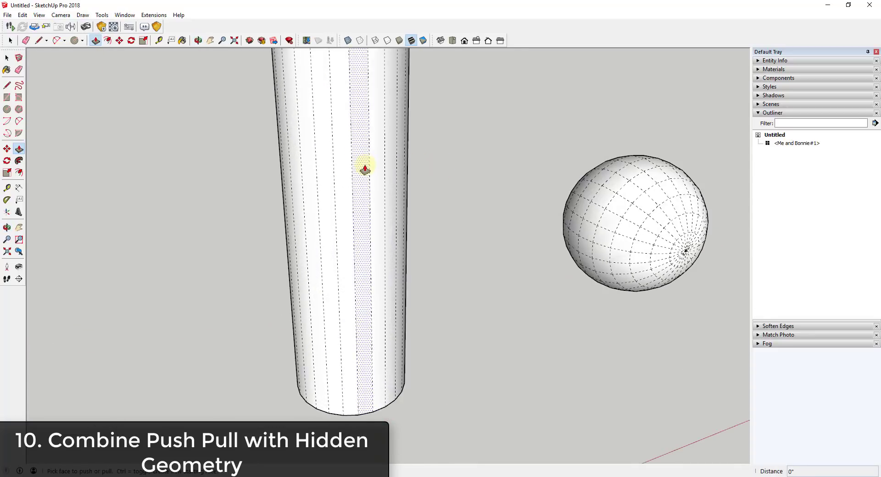
Step: Pull several individual facets of the cylinder outward into lengthwise ribs, by distances including about 1' 1 3/4" and 2' 11 1/2"
left_click_drag(365, 169, 404, 179)
middle_click_drag(403, 179, 340, 173)
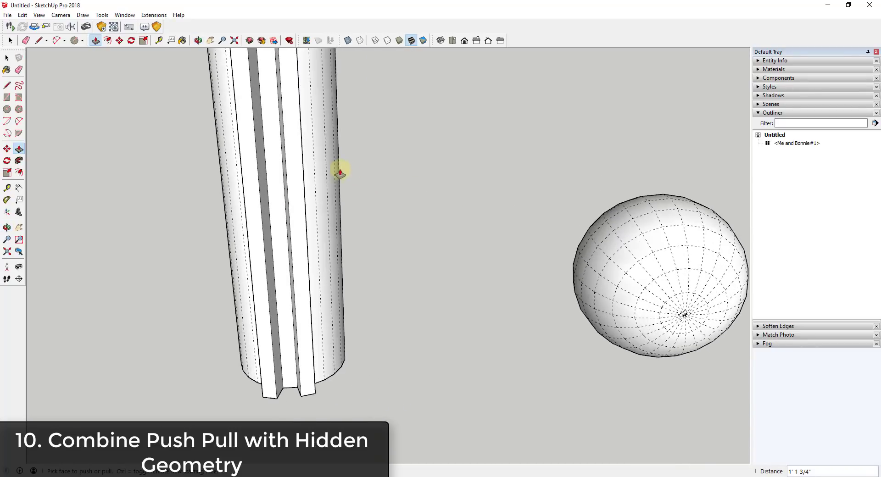
left_click_drag(325, 171, 342, 173)
middle_click_drag(343, 173, 358, 198)
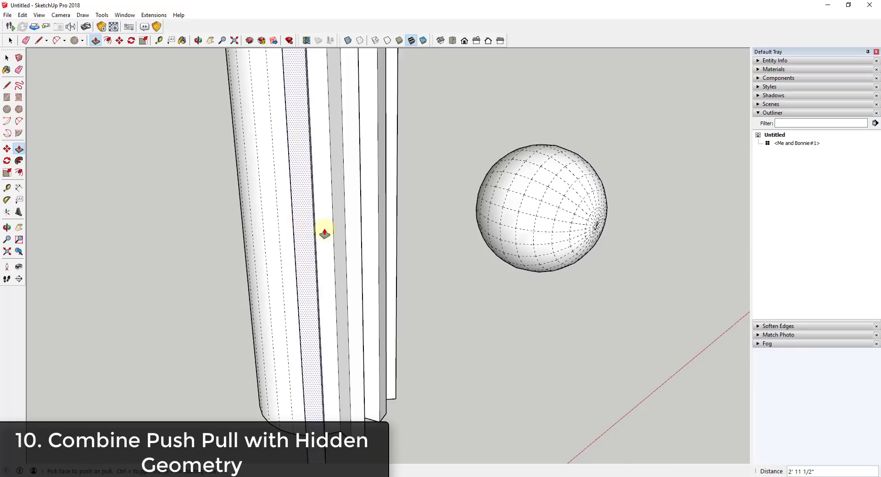
key("space")
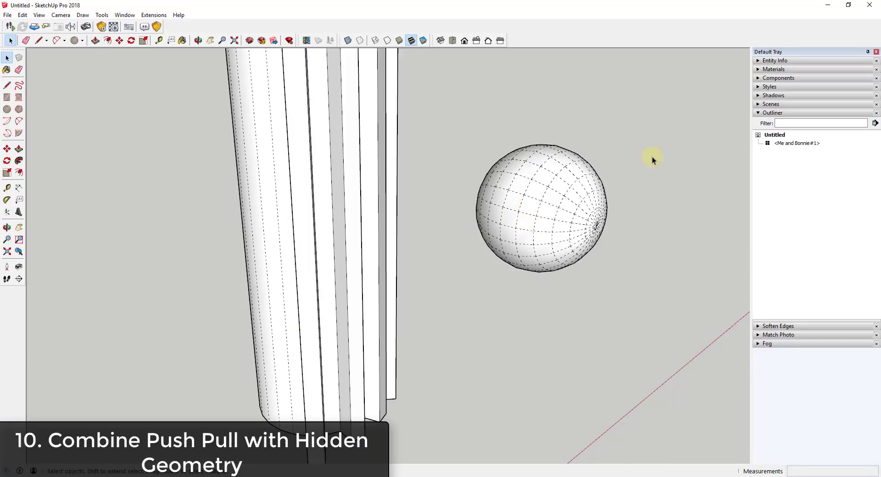
Step: Select a single facet near the top of the sphere and pull it outward about 7 1/4"
scroll(562, 219, "up", 10)
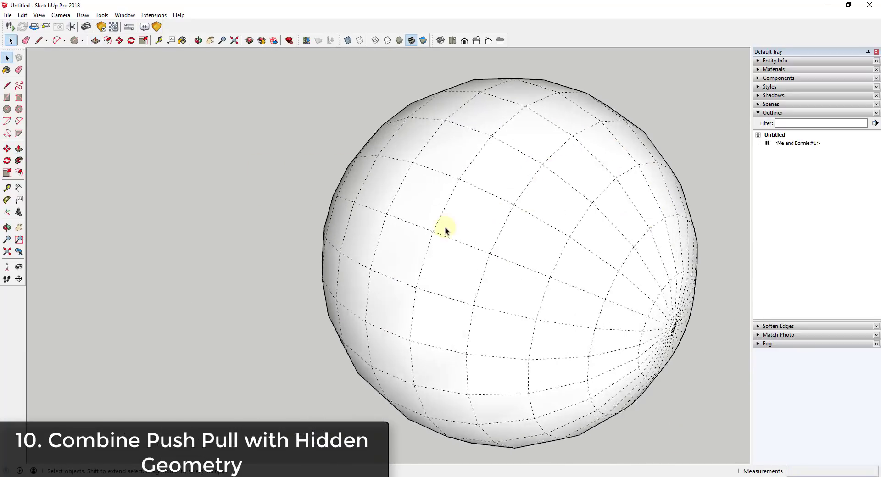
middle_click_drag(451, 224, 370, 155)
scroll(361, 149, "down", 6)
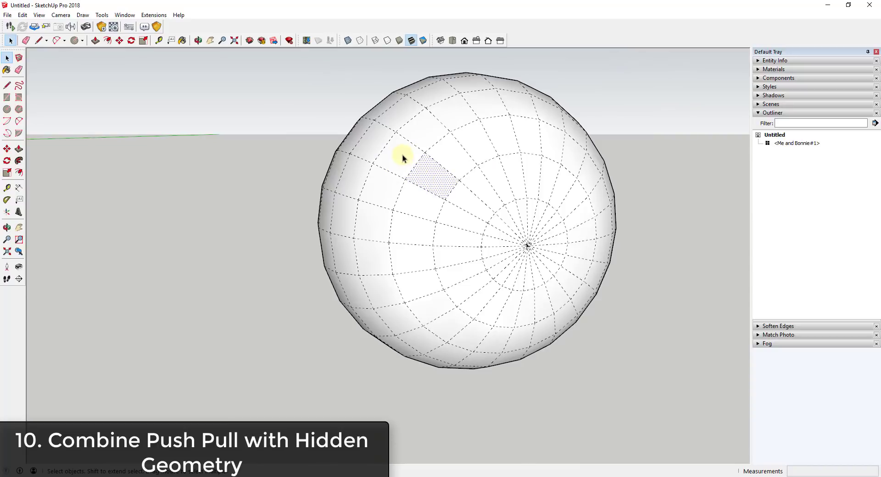
middle_click_drag(404, 158, 437, 239)
key("p")
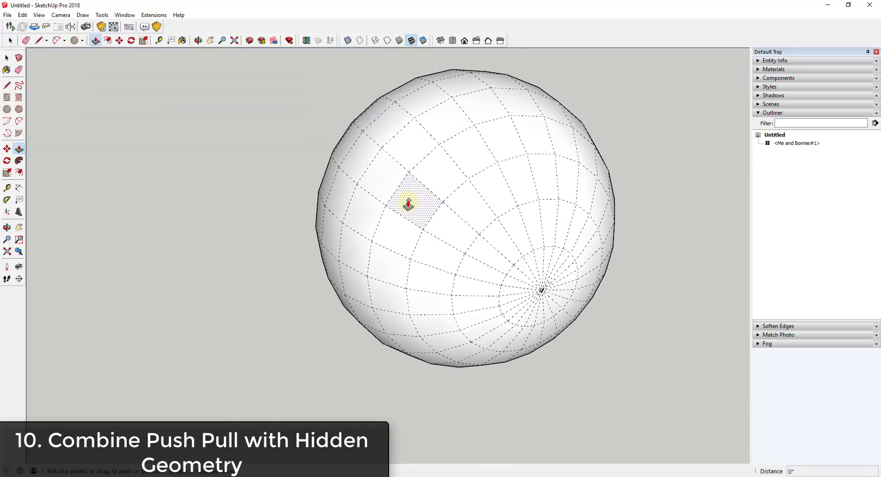
key("space")
left_click(387, 124)
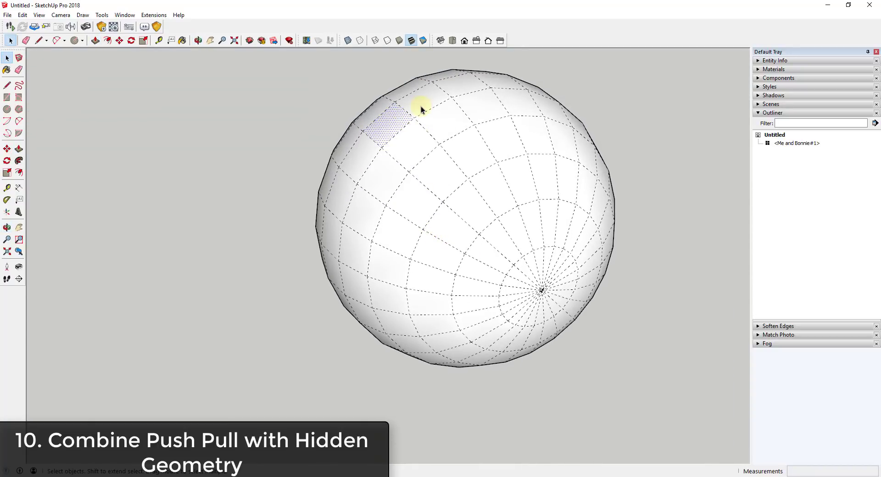
left_click(443, 114)
left_click(448, 85)
scroll(450, 88, "down", 1)
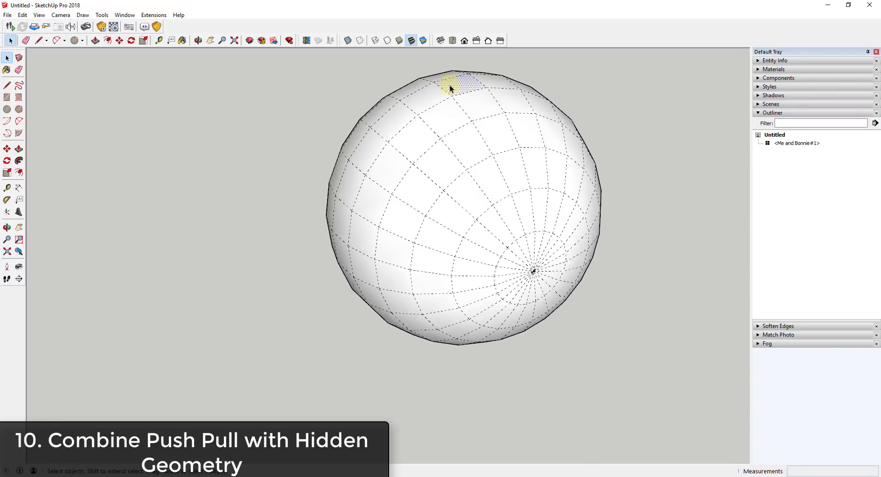
scroll(450, 87, "down", 2)
key("p")
left_click_drag(452, 88, 452, 79)
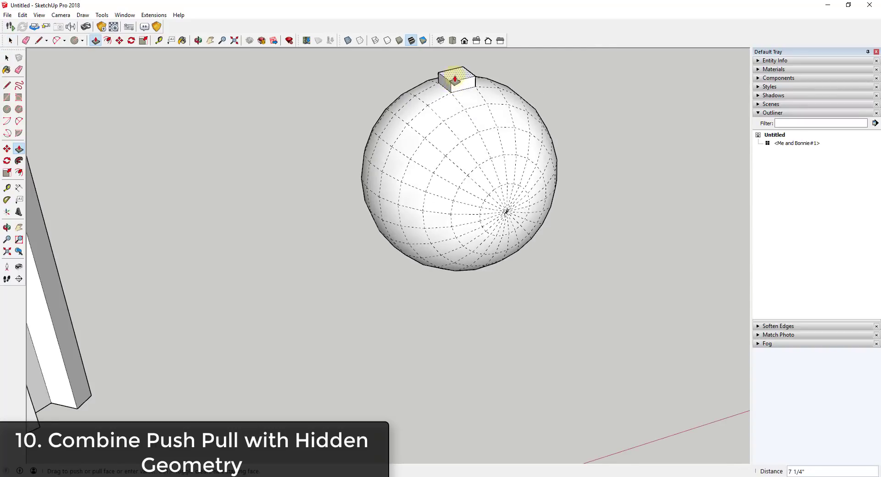
Step: Repeat the same Push/Pull distance on alternating facets across the upper part of the sphere in a checkerboard of raised blocks
double_click(480, 100)
double_click(454, 108)
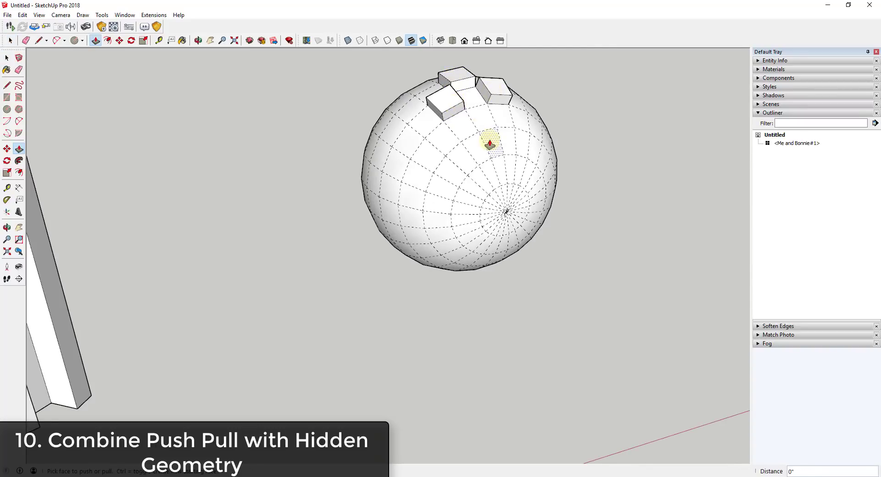
double_click(486, 120)
double_click(480, 149)
double_click(511, 131)
double_click(438, 137)
double_click(415, 117)
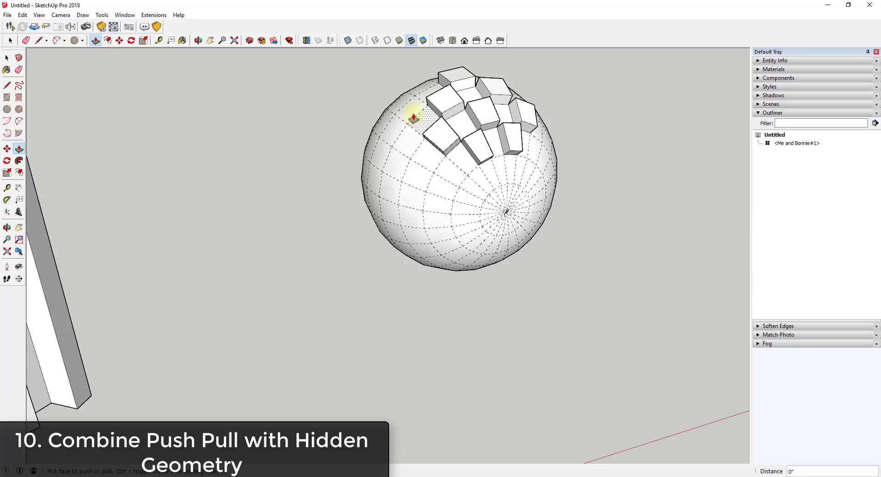
double_click(409, 112)
middle_click_drag(409, 112, 486, 193)
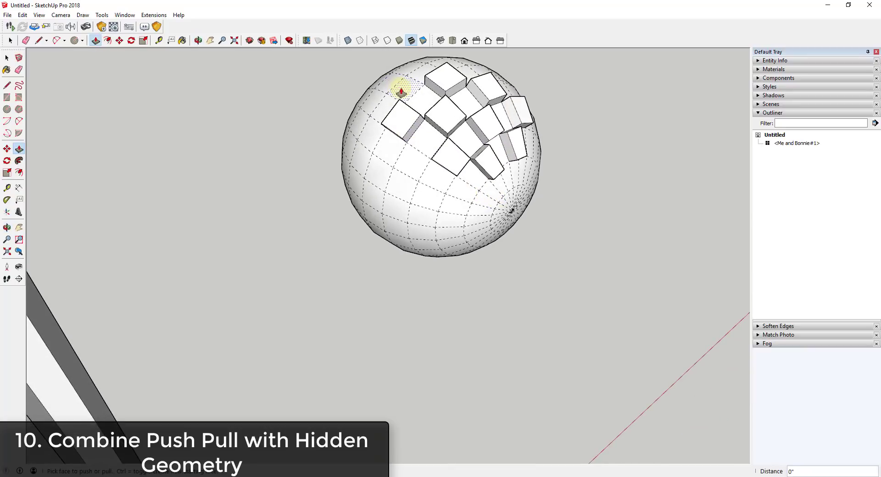
double_click(402, 88)
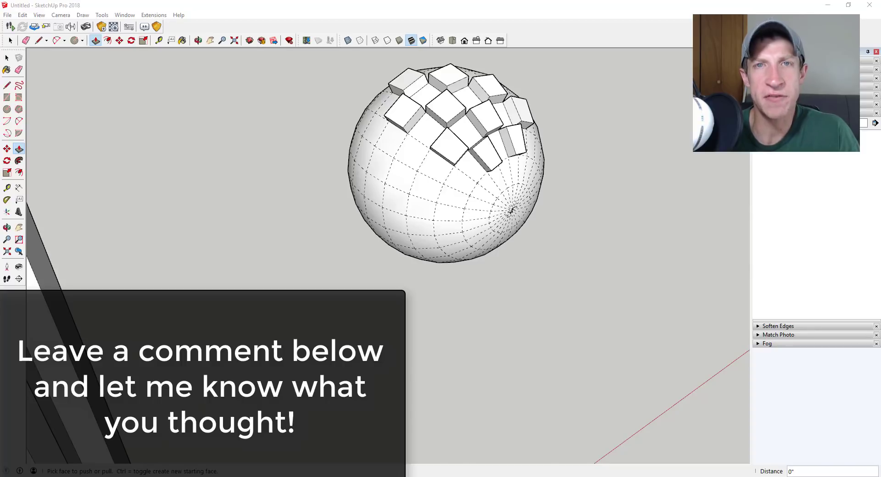